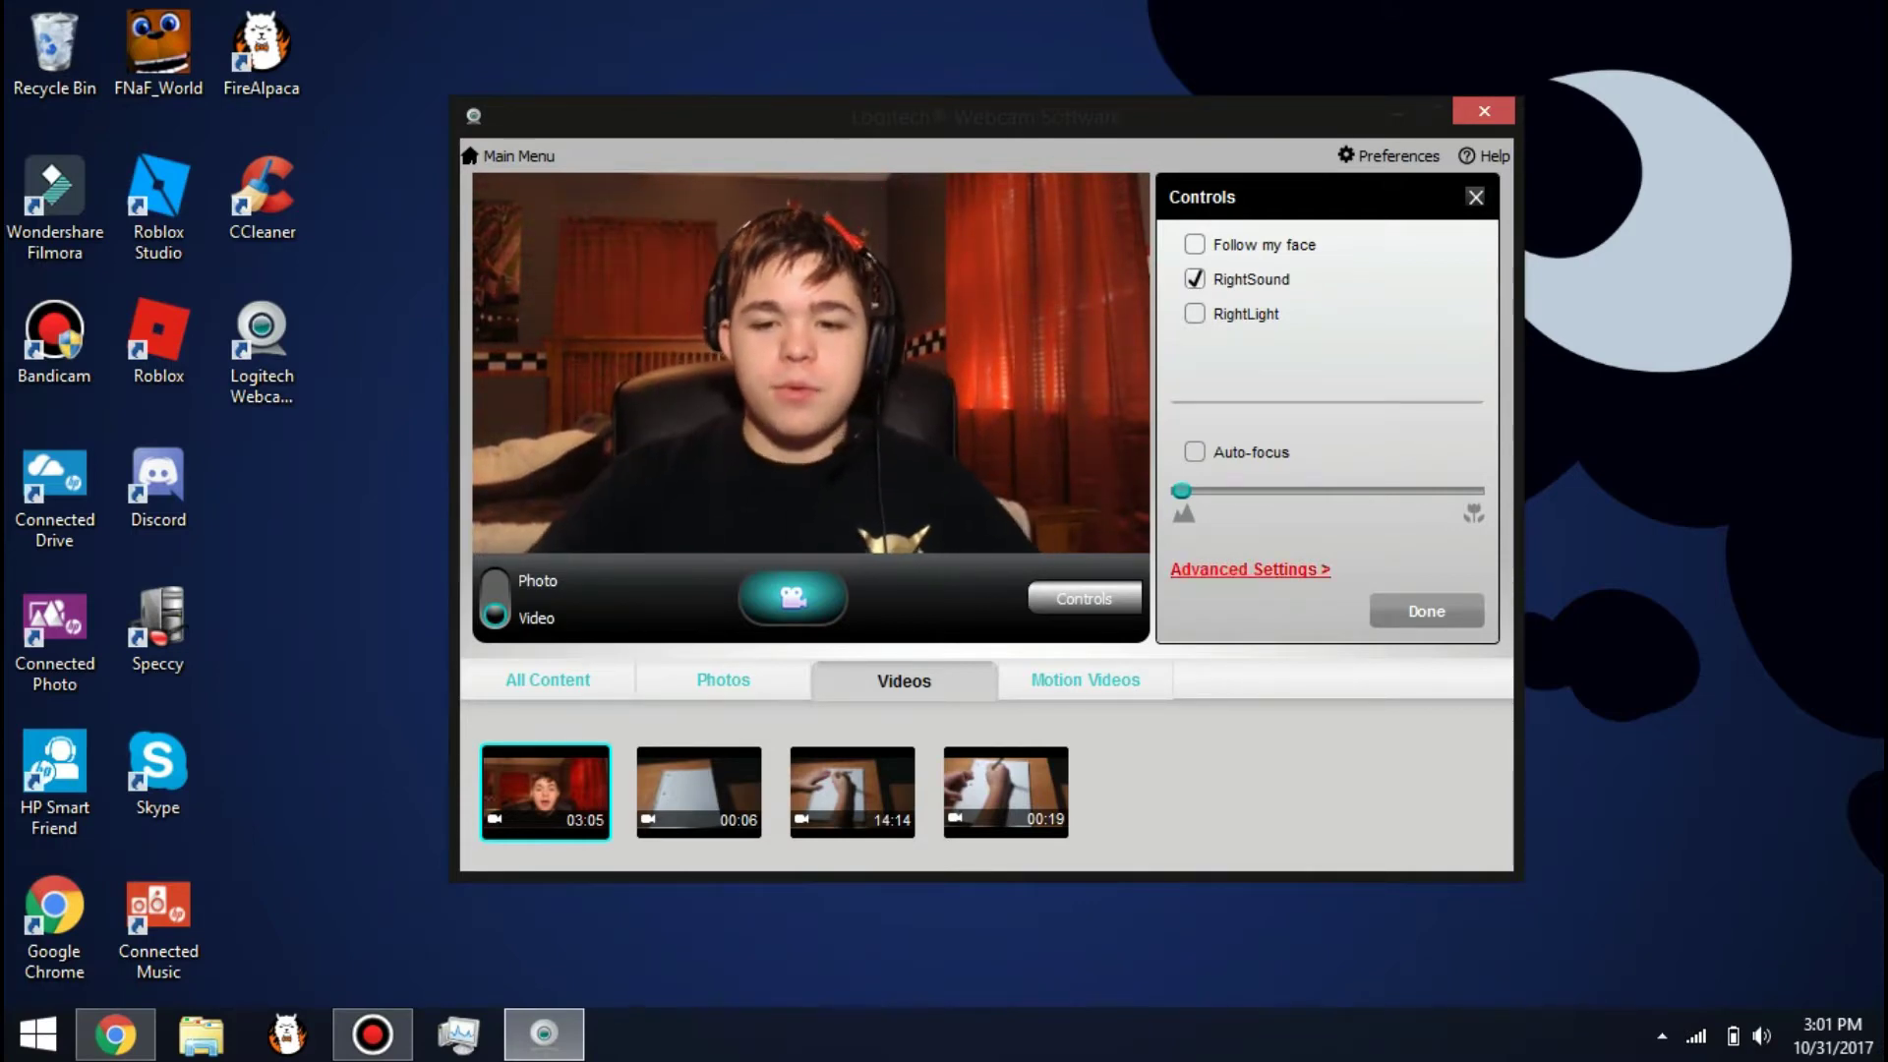
- Open the webcam's advanced settings and place the properties window beside the main webcam window so the live preview stays visible
{"action": "left_click", "coordinate": [1249, 569]}
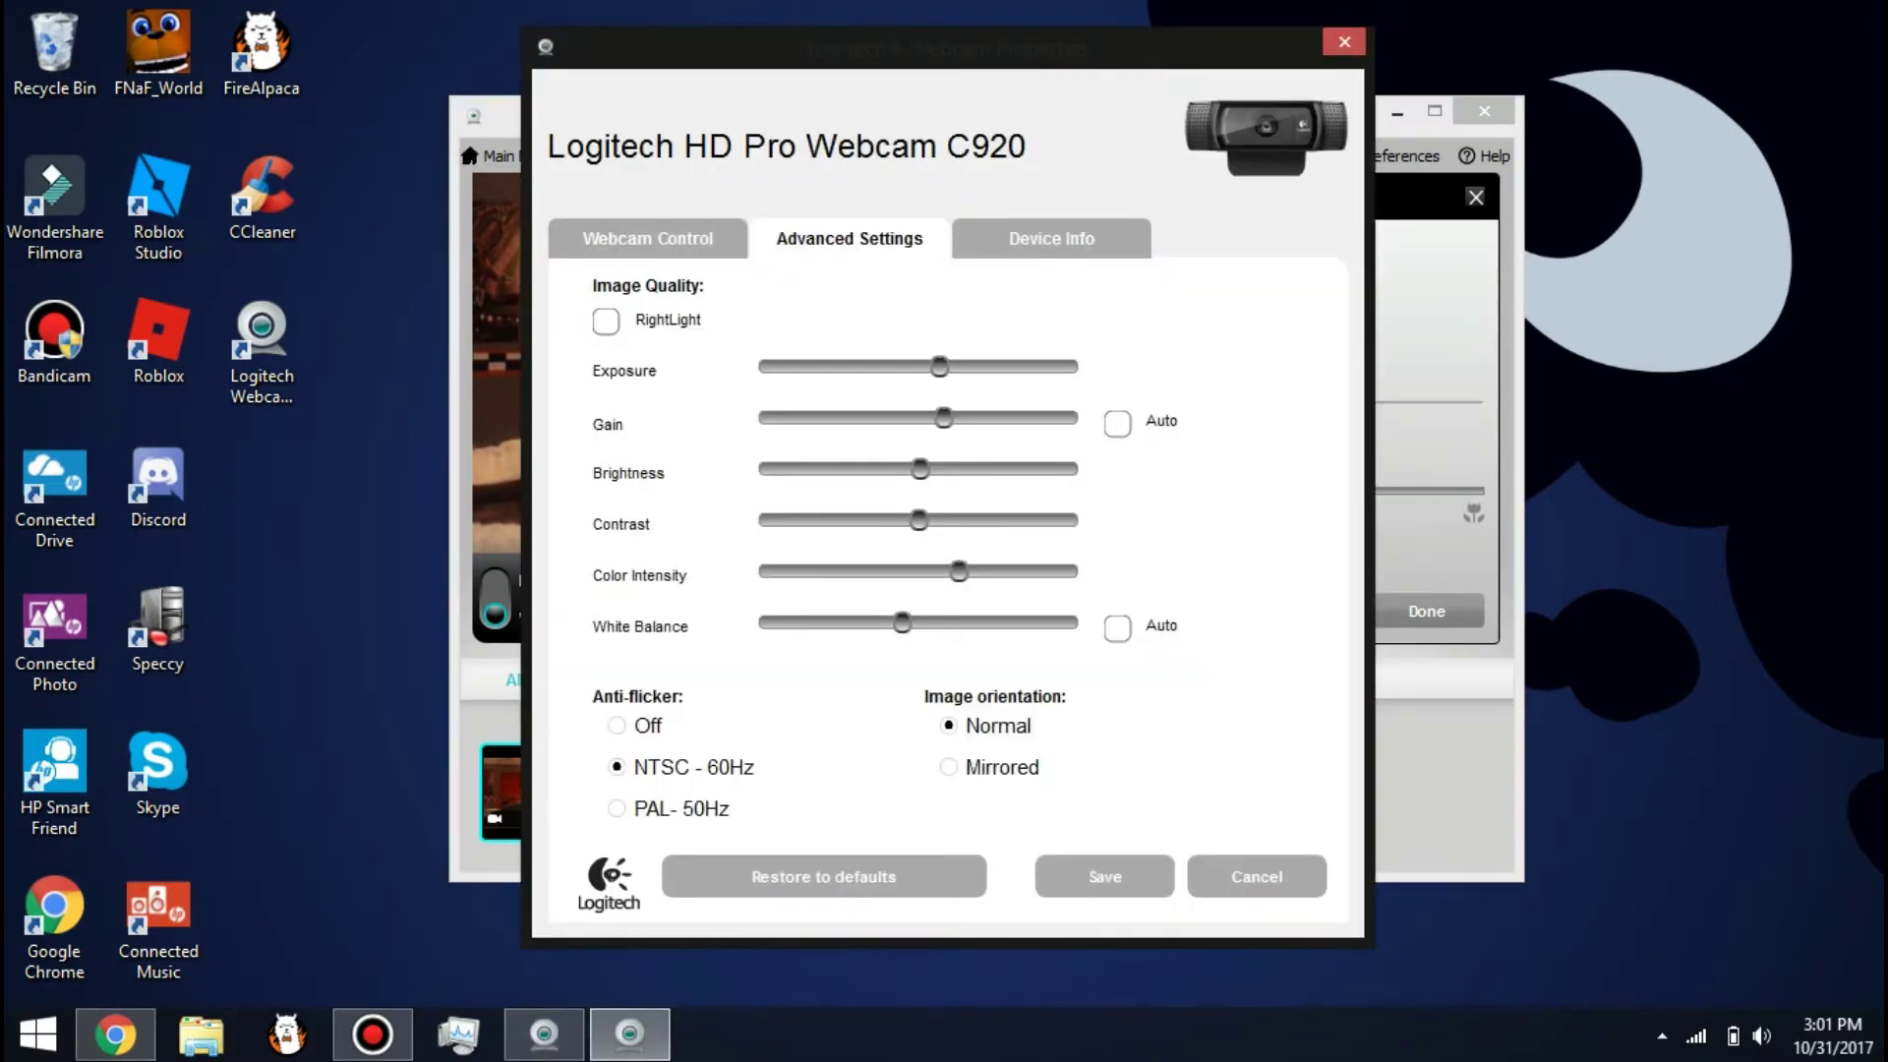
{"action": "left_click_drag", "start_coordinate": [1032, 47], "coordinate": [1567, 68]}
{"action": "left_click_drag", "start_coordinate": [885, 114], "coordinate": [464, 95]}
{"action": "left_click", "coordinate": [1475, 71]}
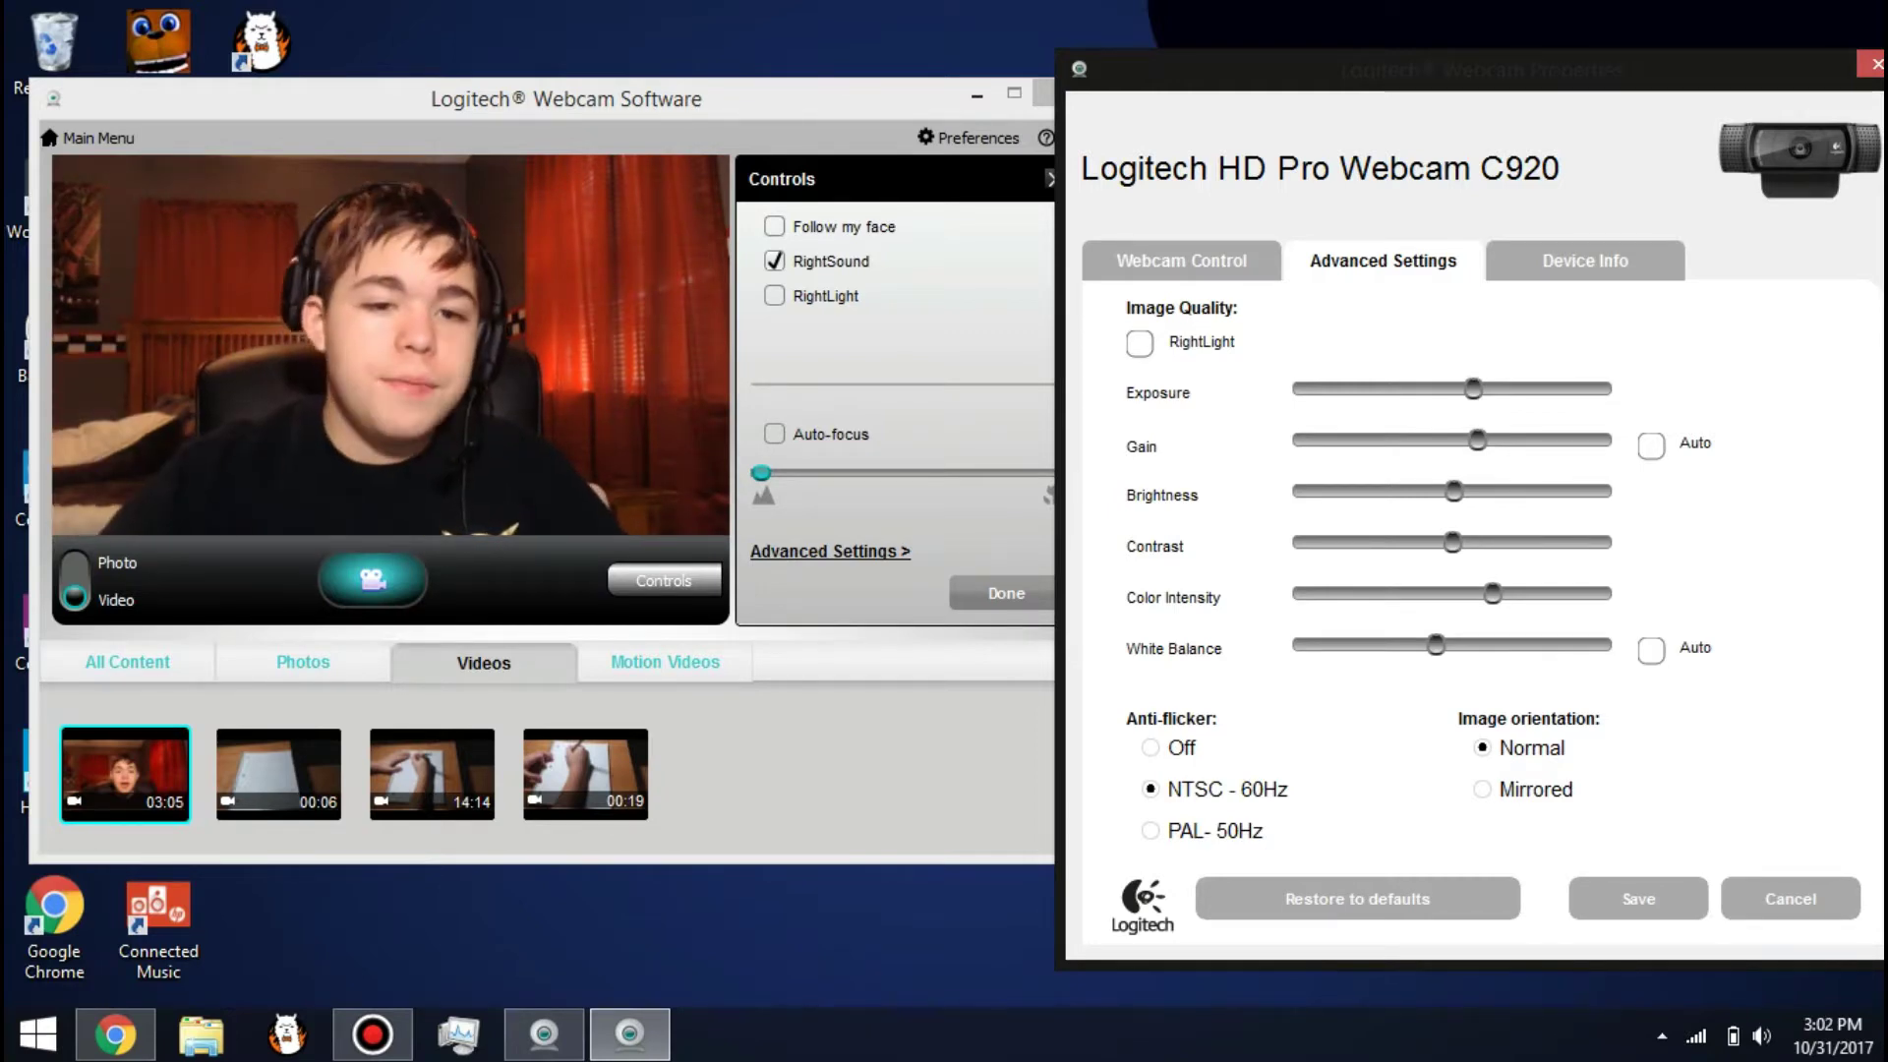
{"action": "left_click", "coordinate": [885, 99]}
- Test a darker exposure on the live preview and set the exposure to just under two thirds of its range
{"action": "mouse_move", "coordinate": [1473, 389]}
{"action": "left_mouse_down"}
{"action": "mouse_move", "coordinate": [1494, 389]}
{"action": "mouse_move", "coordinate": [1452, 390]}
{"action": "left_mouse_up"}
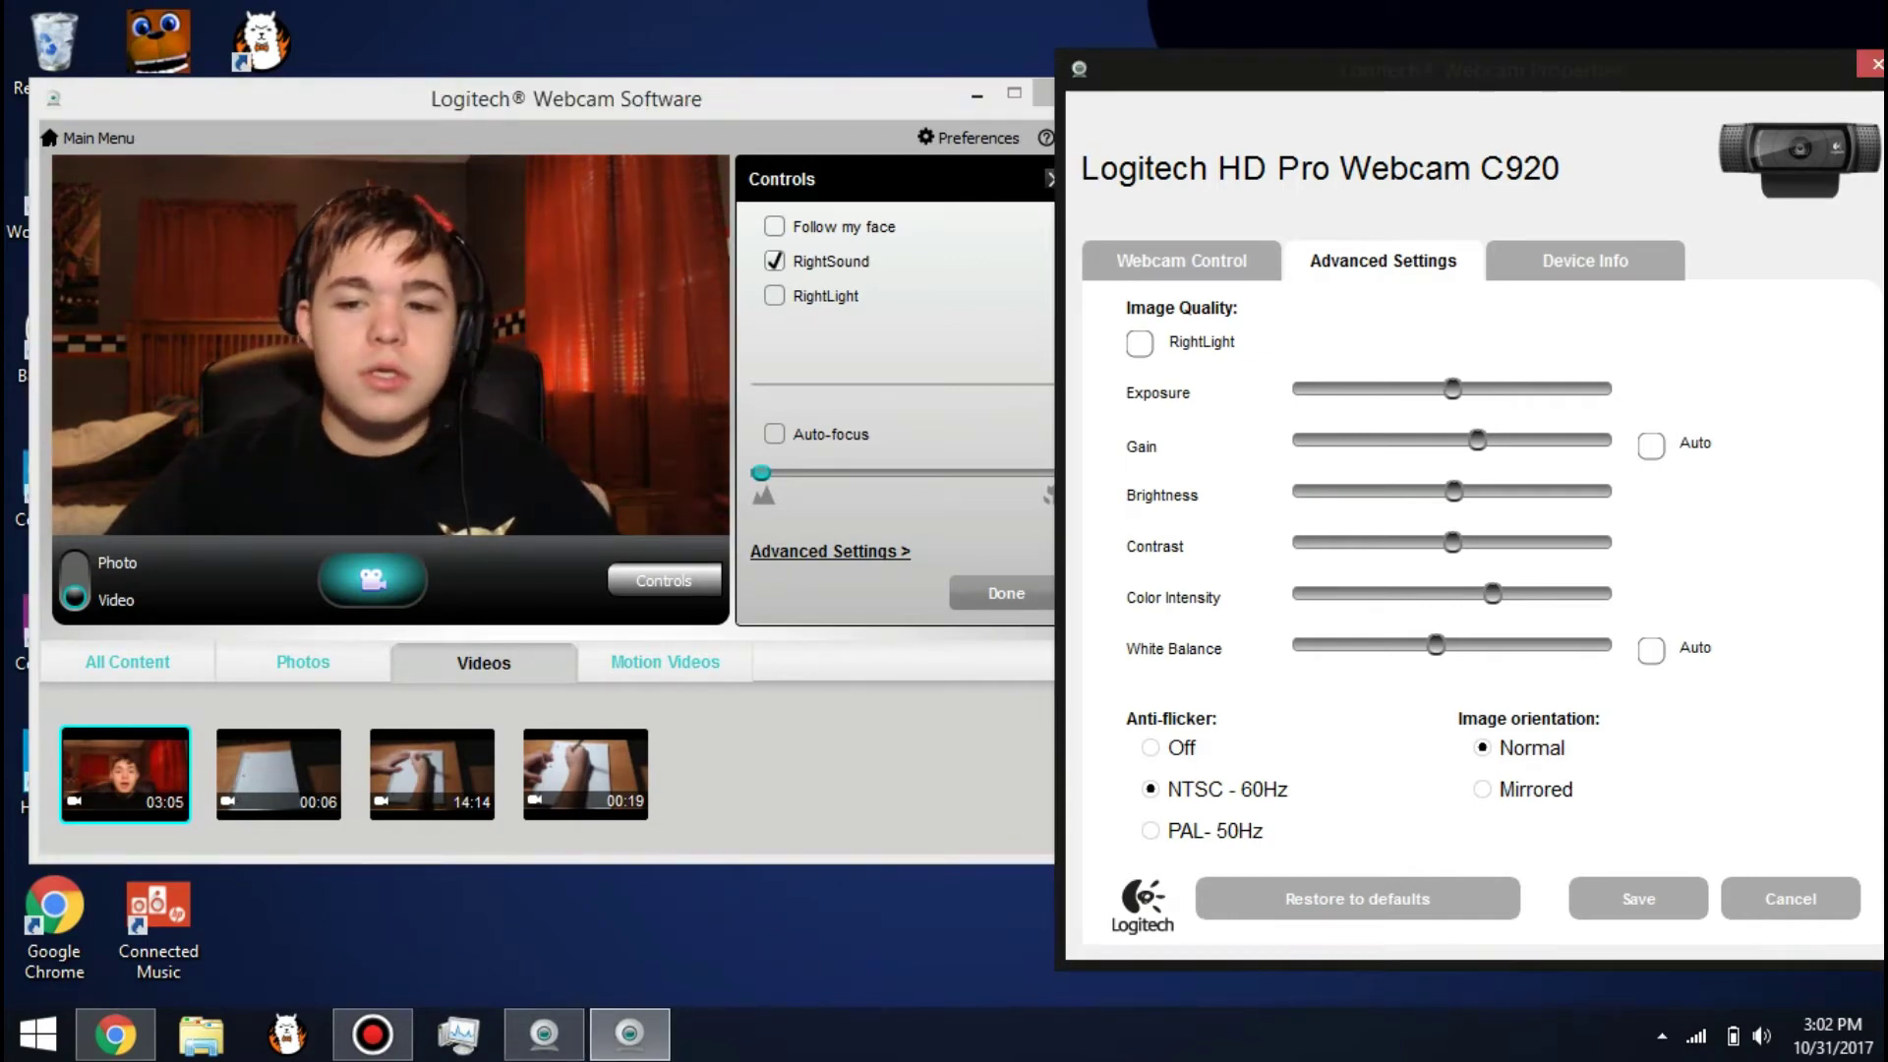
{"action": "key", "text": "Left"}
{"action": "key", "text": "Left"}
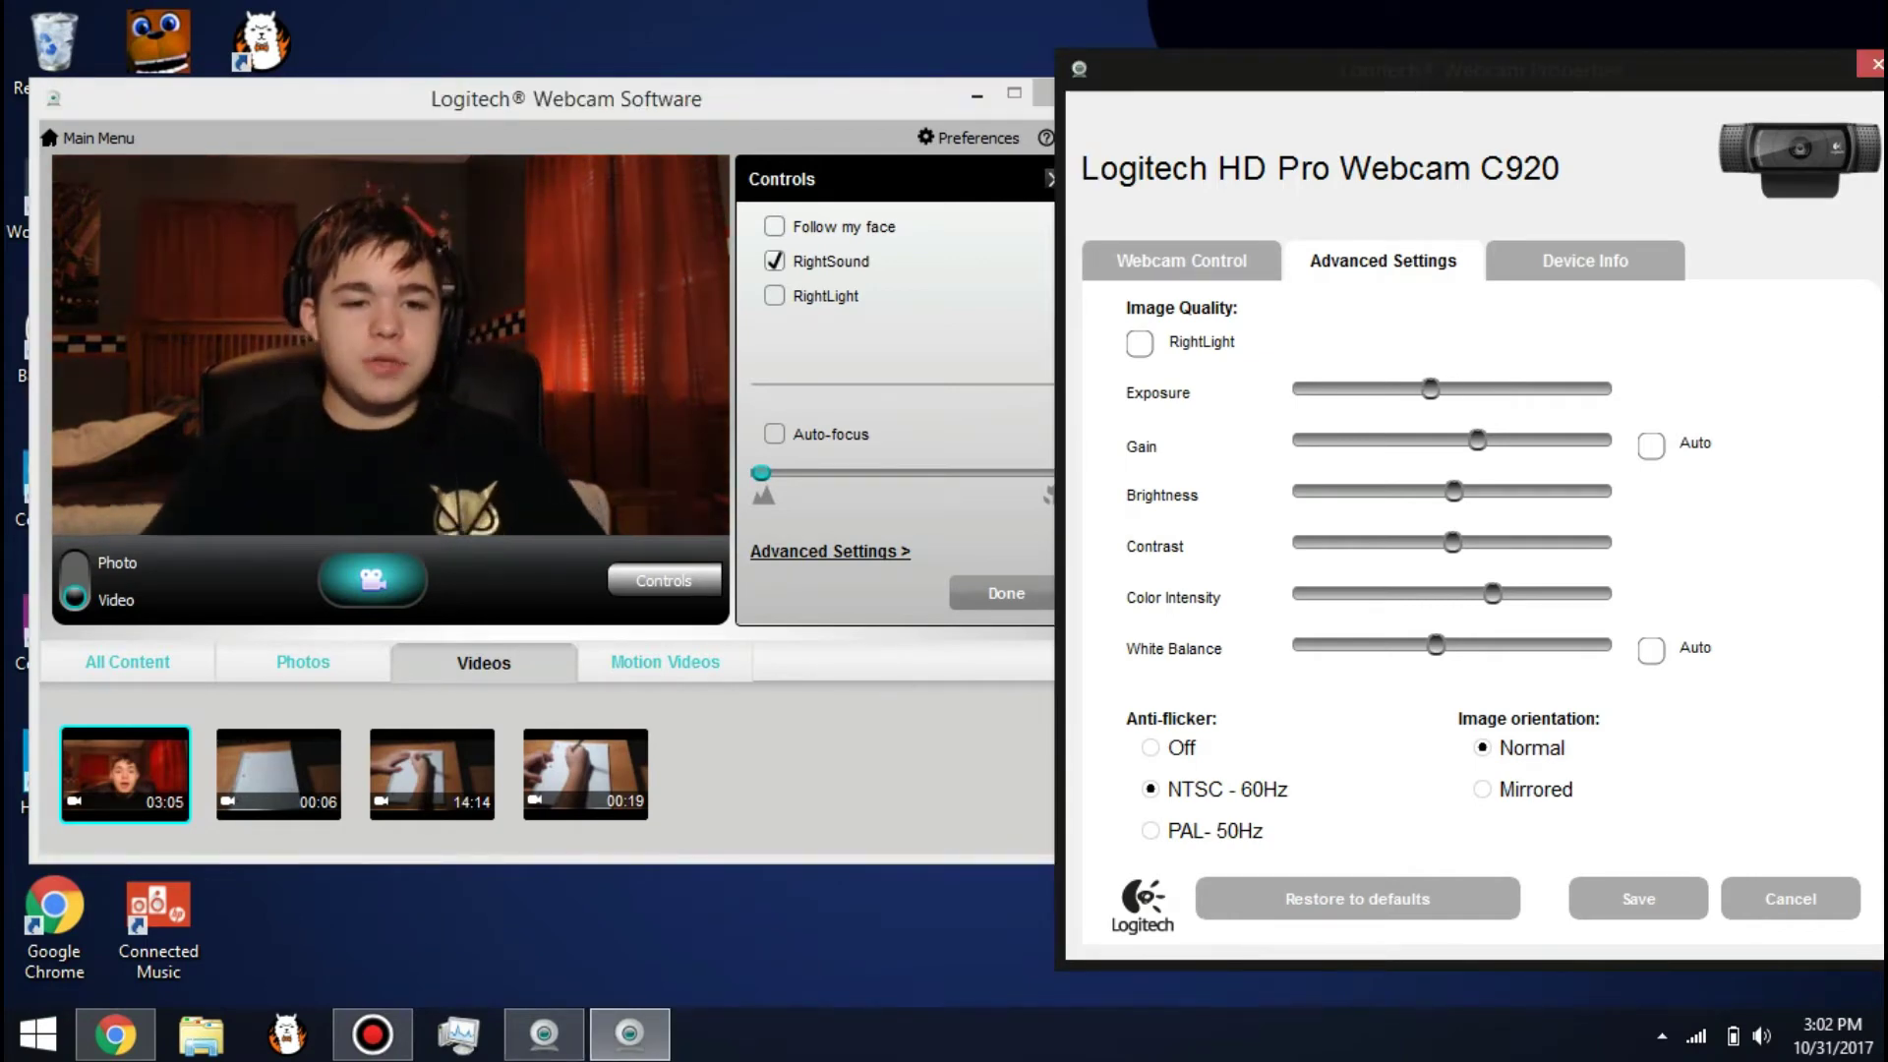
{"action": "left_click_drag", "start_coordinate": [1431, 389], "coordinate": [1493, 390]}
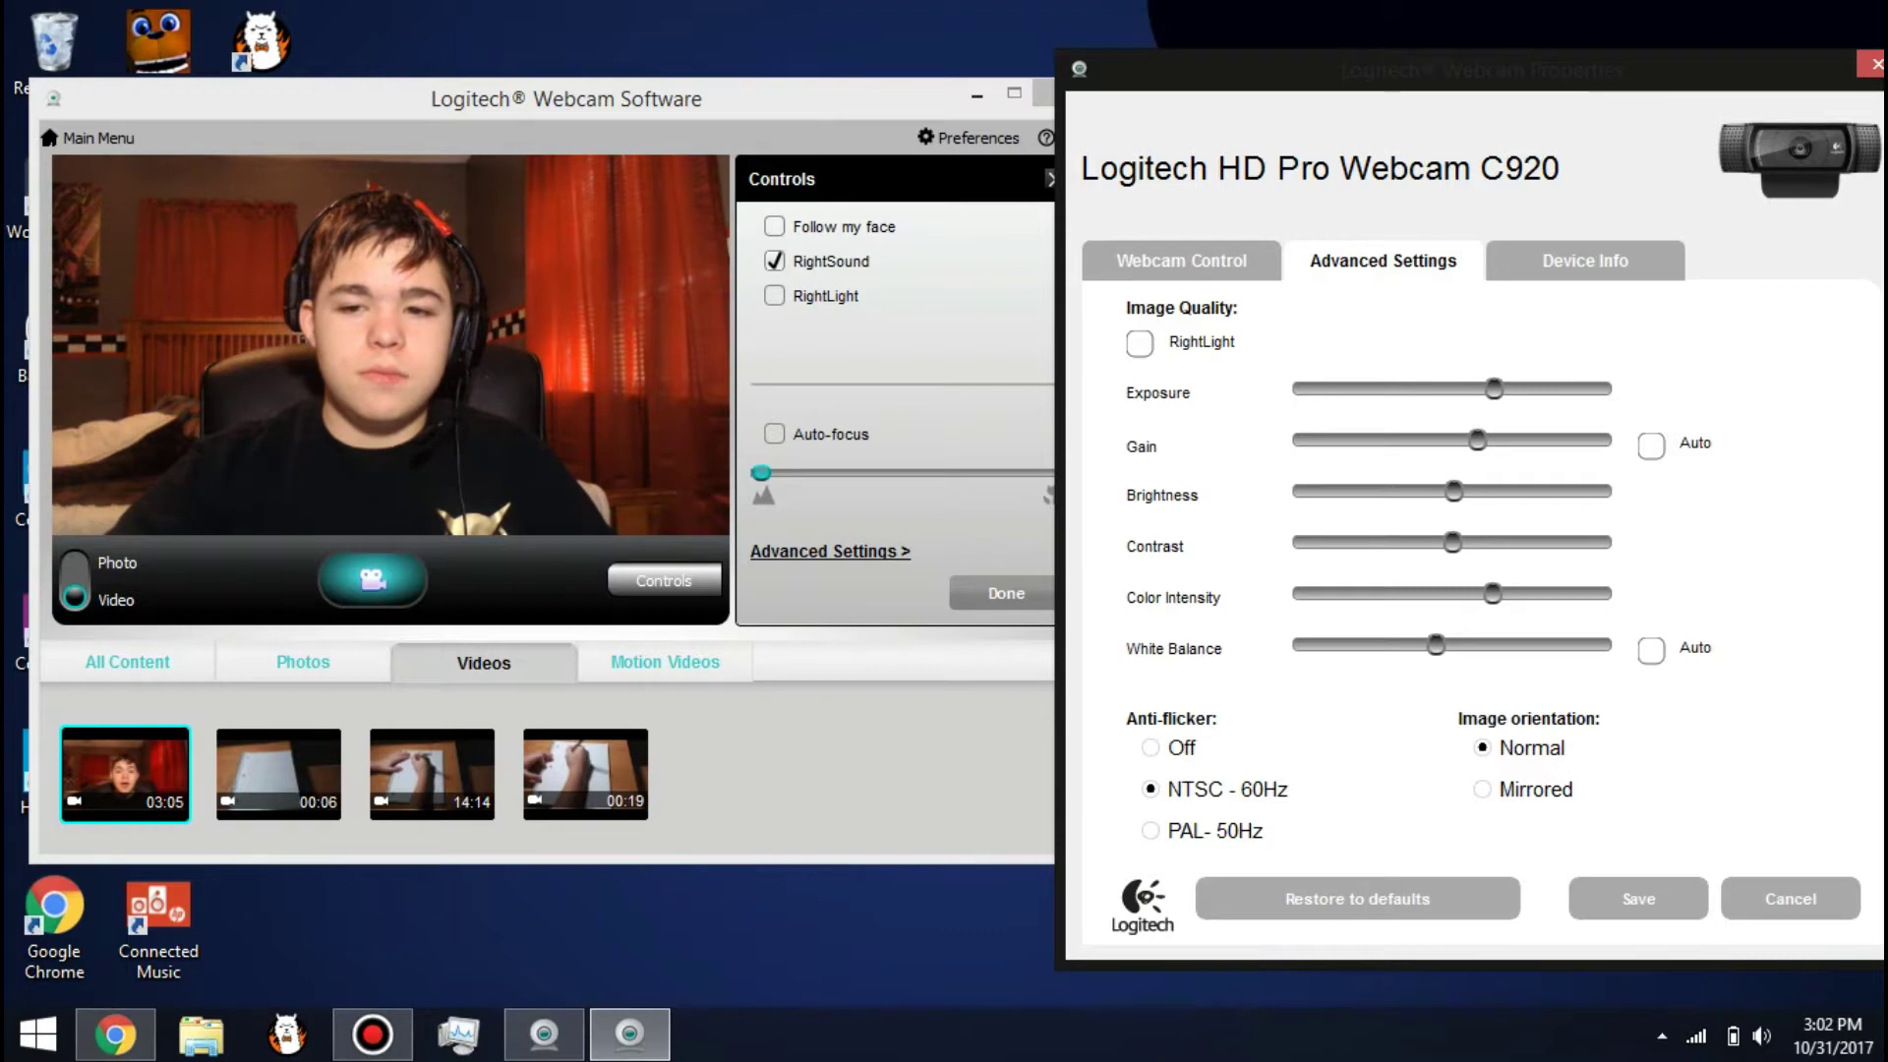
- Lower the color intensity slightly to just below 60% of its range and fine-tune the gain to about 60%
{"action": "left_click_drag", "start_coordinate": [1477, 441], "coordinate": [1493, 441]}
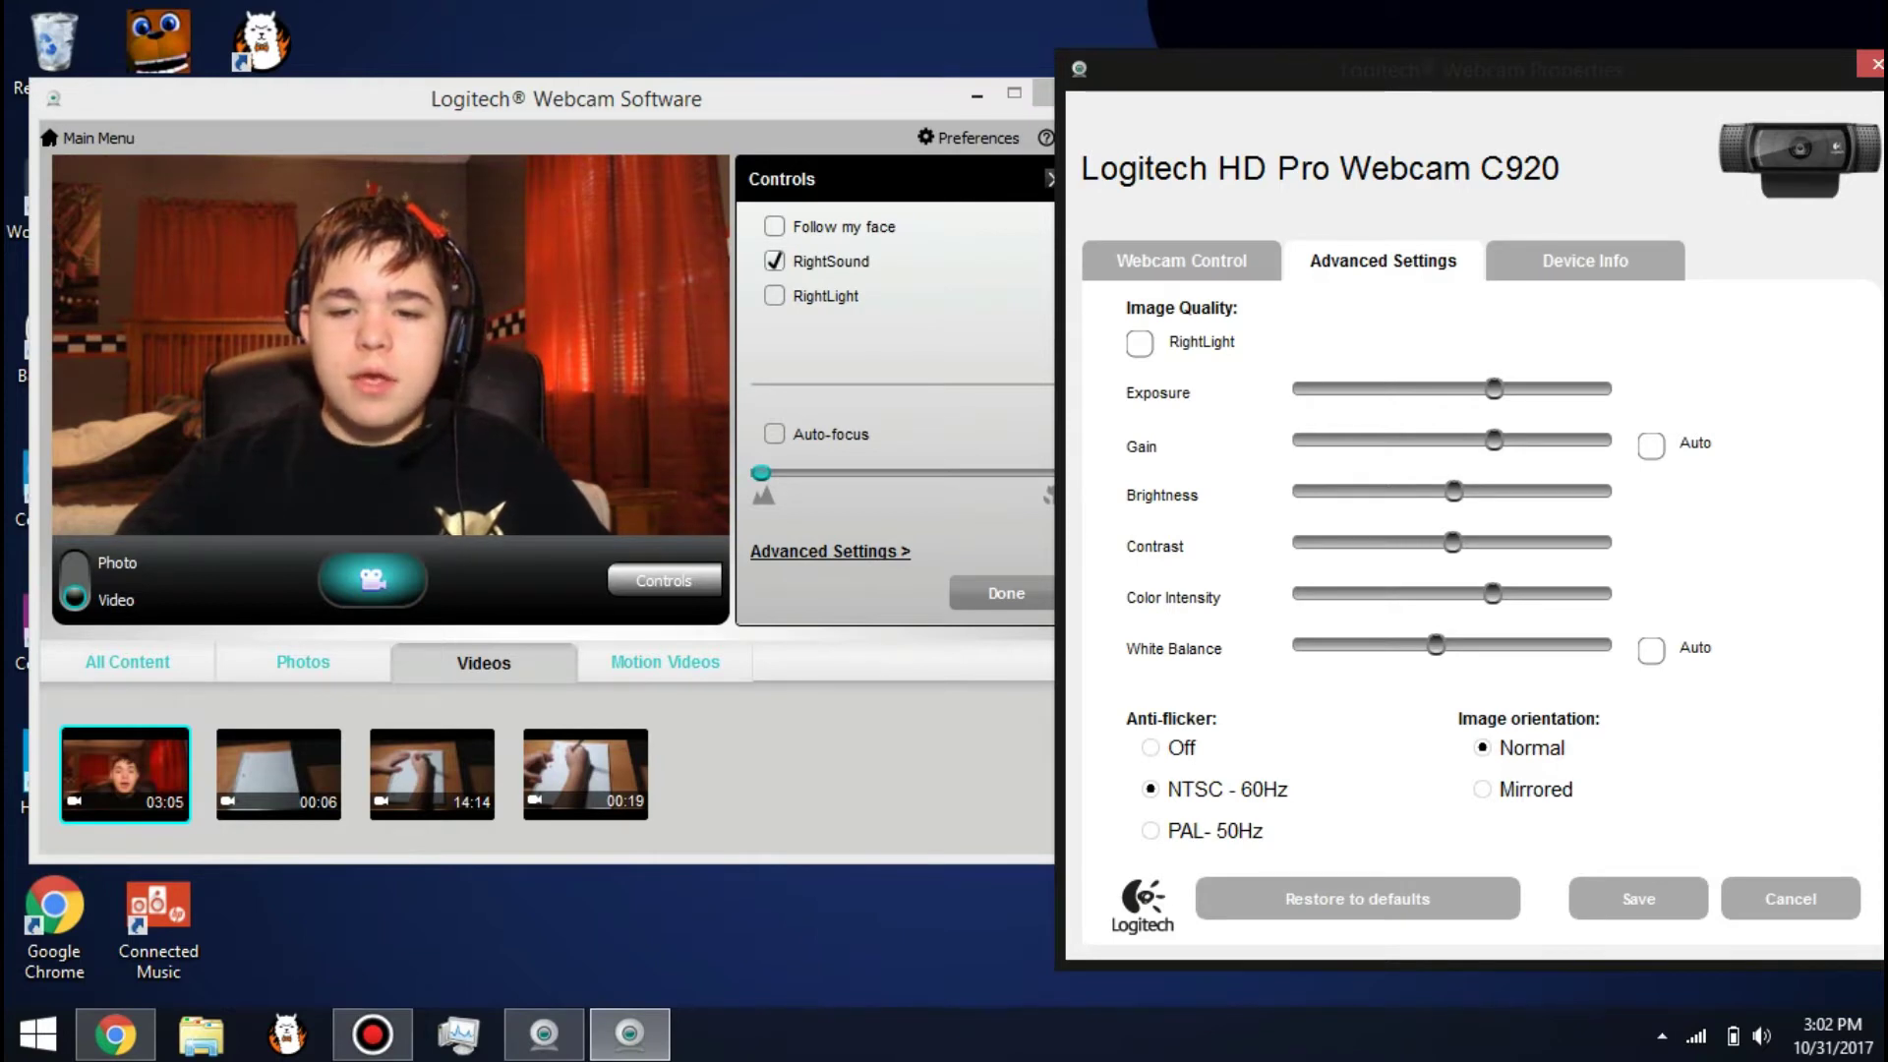
{"action": "mouse_move", "coordinate": [1492, 593]}
{"action": "left_mouse_down"}
{"action": "mouse_move", "coordinate": [1303, 593]}
{"action": "mouse_move", "coordinate": [1590, 593]}
{"action": "mouse_move", "coordinate": [1476, 593]}
{"action": "left_mouse_up"}
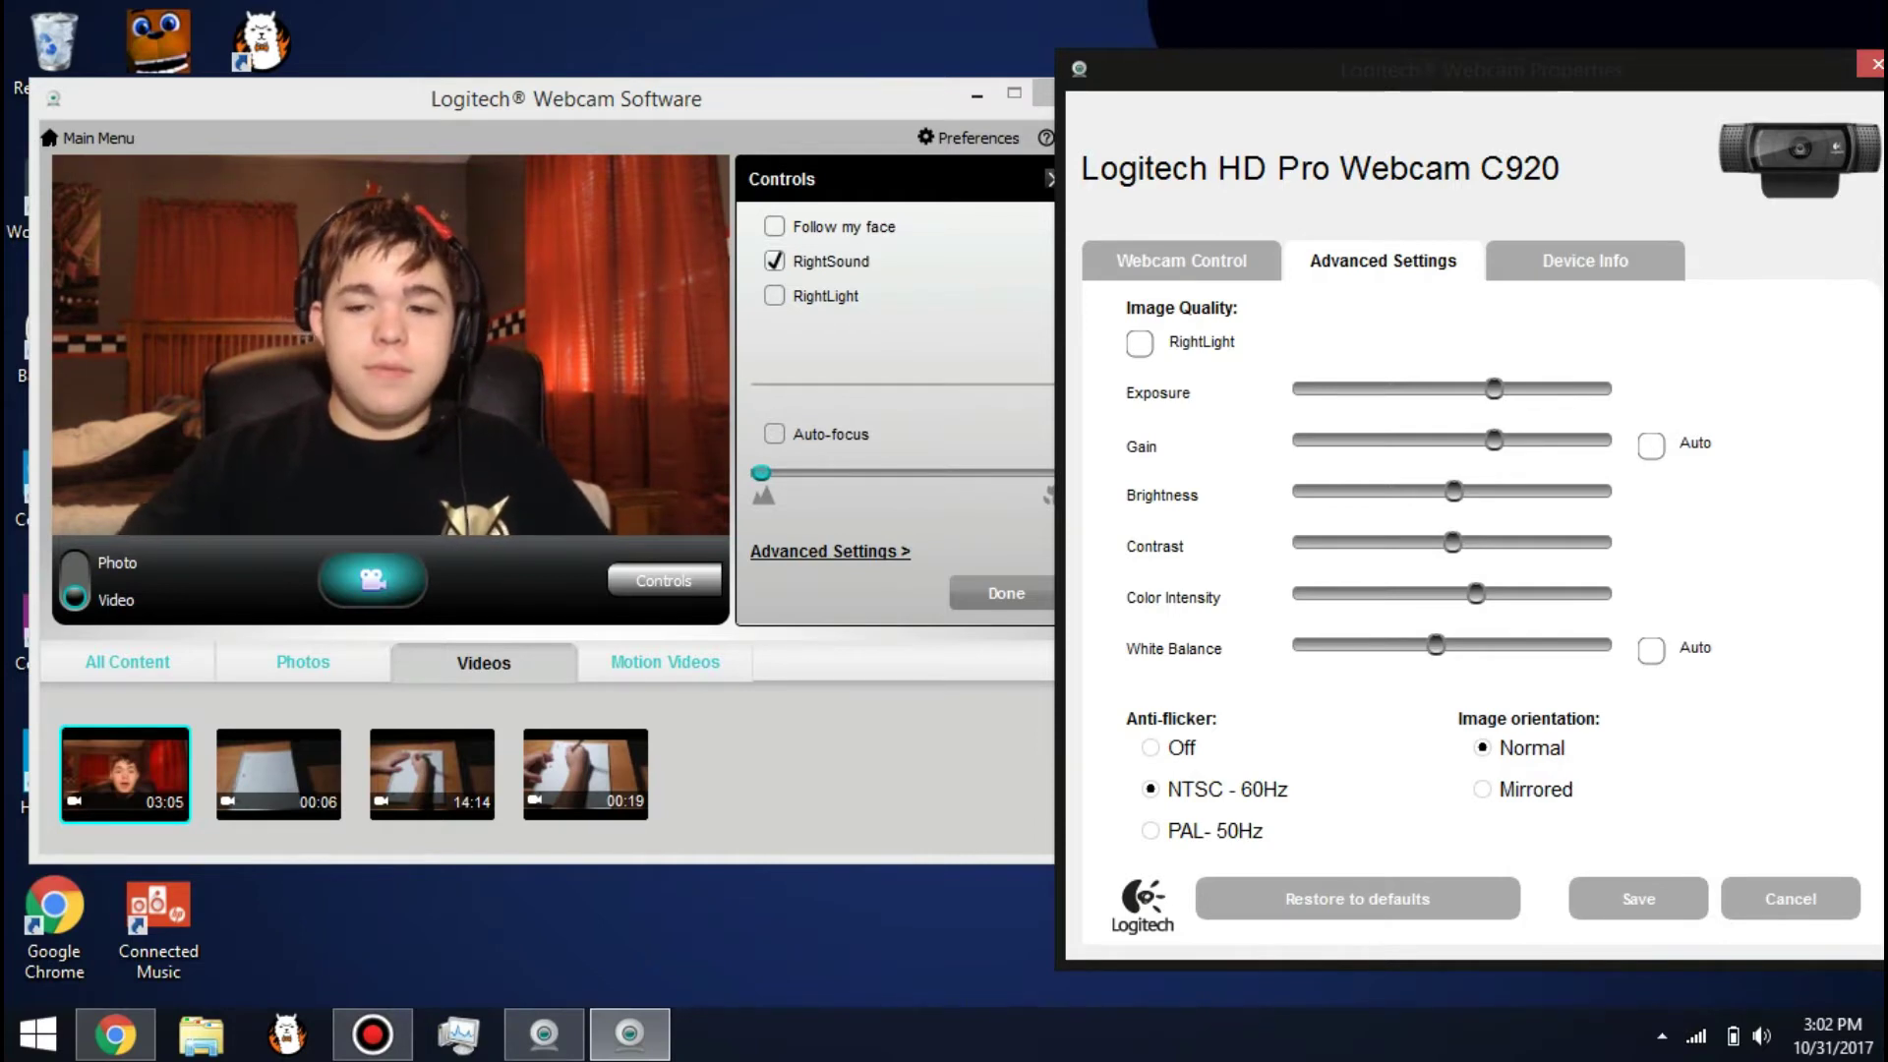
{"action": "mouse_move", "coordinate": [1495, 441]}
{"action": "left_mouse_down"}
{"action": "mouse_move", "coordinate": [1442, 440]}
{"action": "mouse_move", "coordinate": [1466, 440]}
{"action": "left_mouse_up"}
{"action": "key", "text": "Right"}
{"action": "key", "text": "Right"}
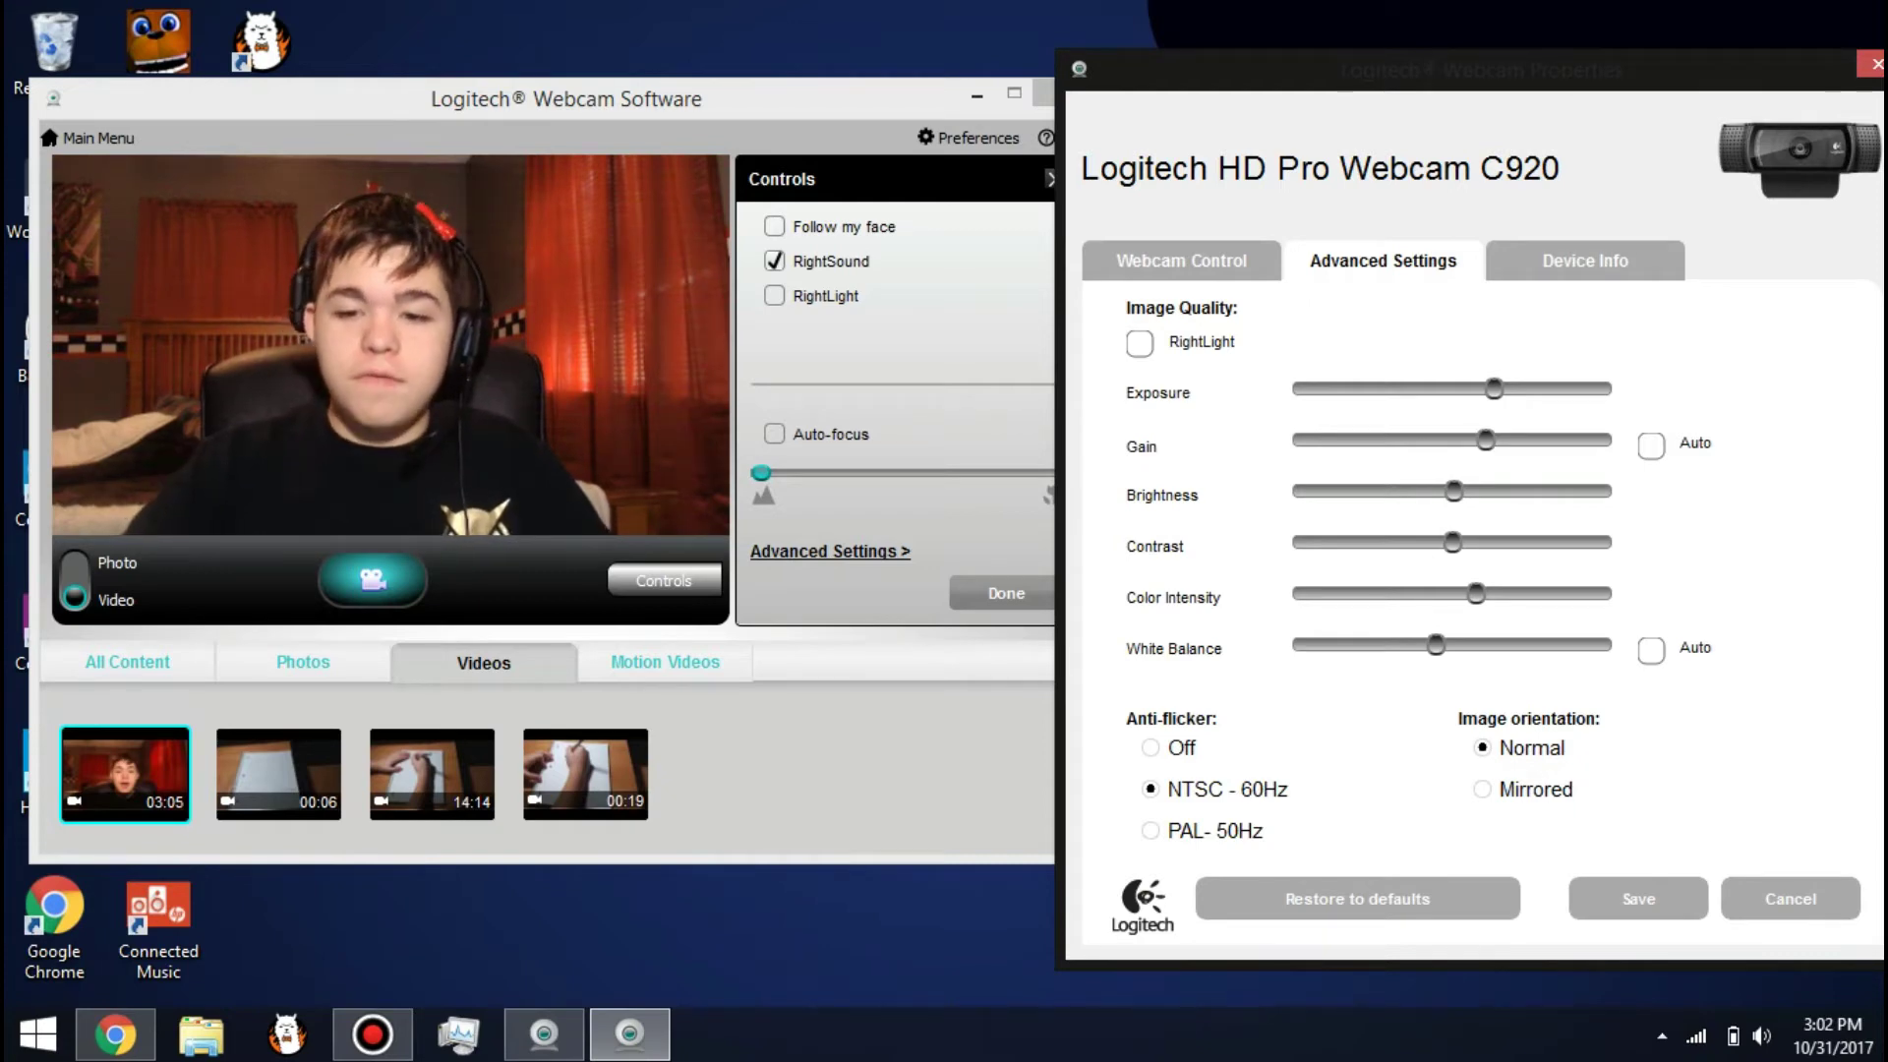
- Compare the white balance at its minimum and maximum and set it slightly below the middle of its range
{"action": "left_click_drag", "start_coordinate": [1437, 645], "coordinate": [1303, 645]}
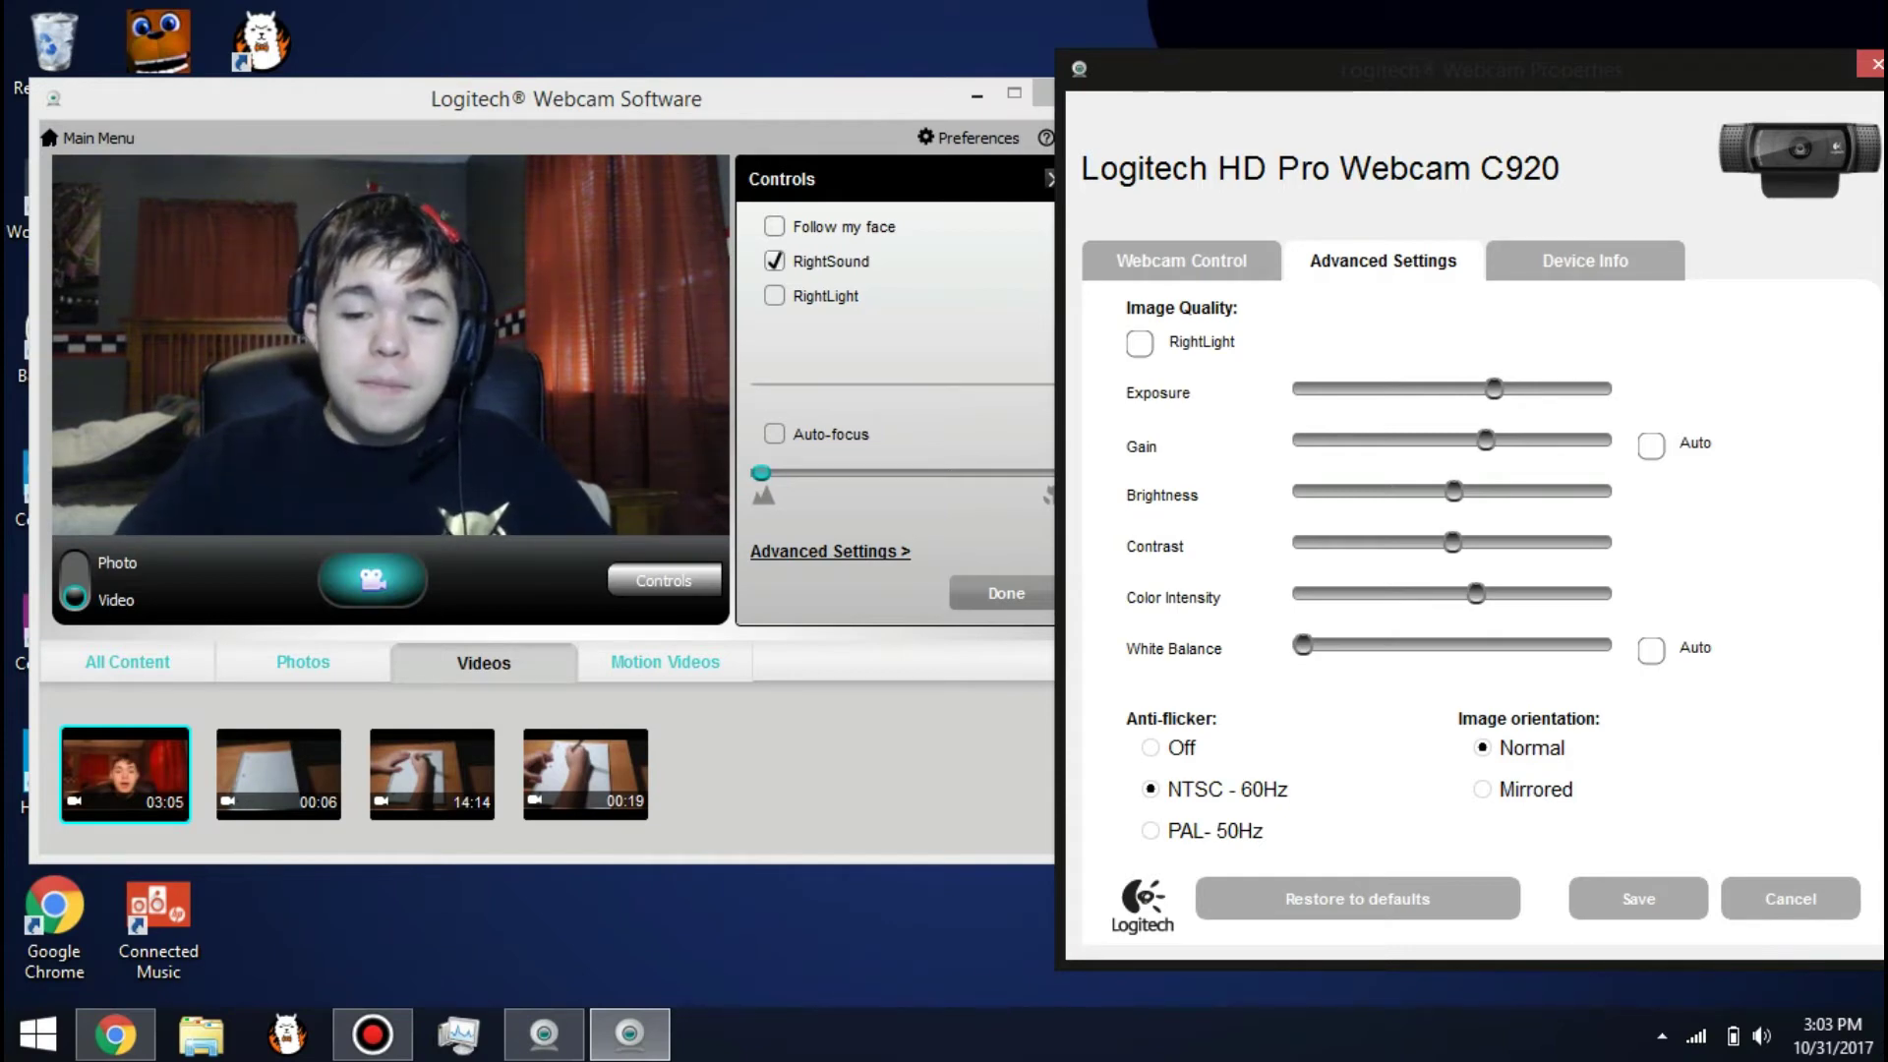
{"action": "left_click_drag", "start_coordinate": [1303, 645], "coordinate": [1601, 645]}
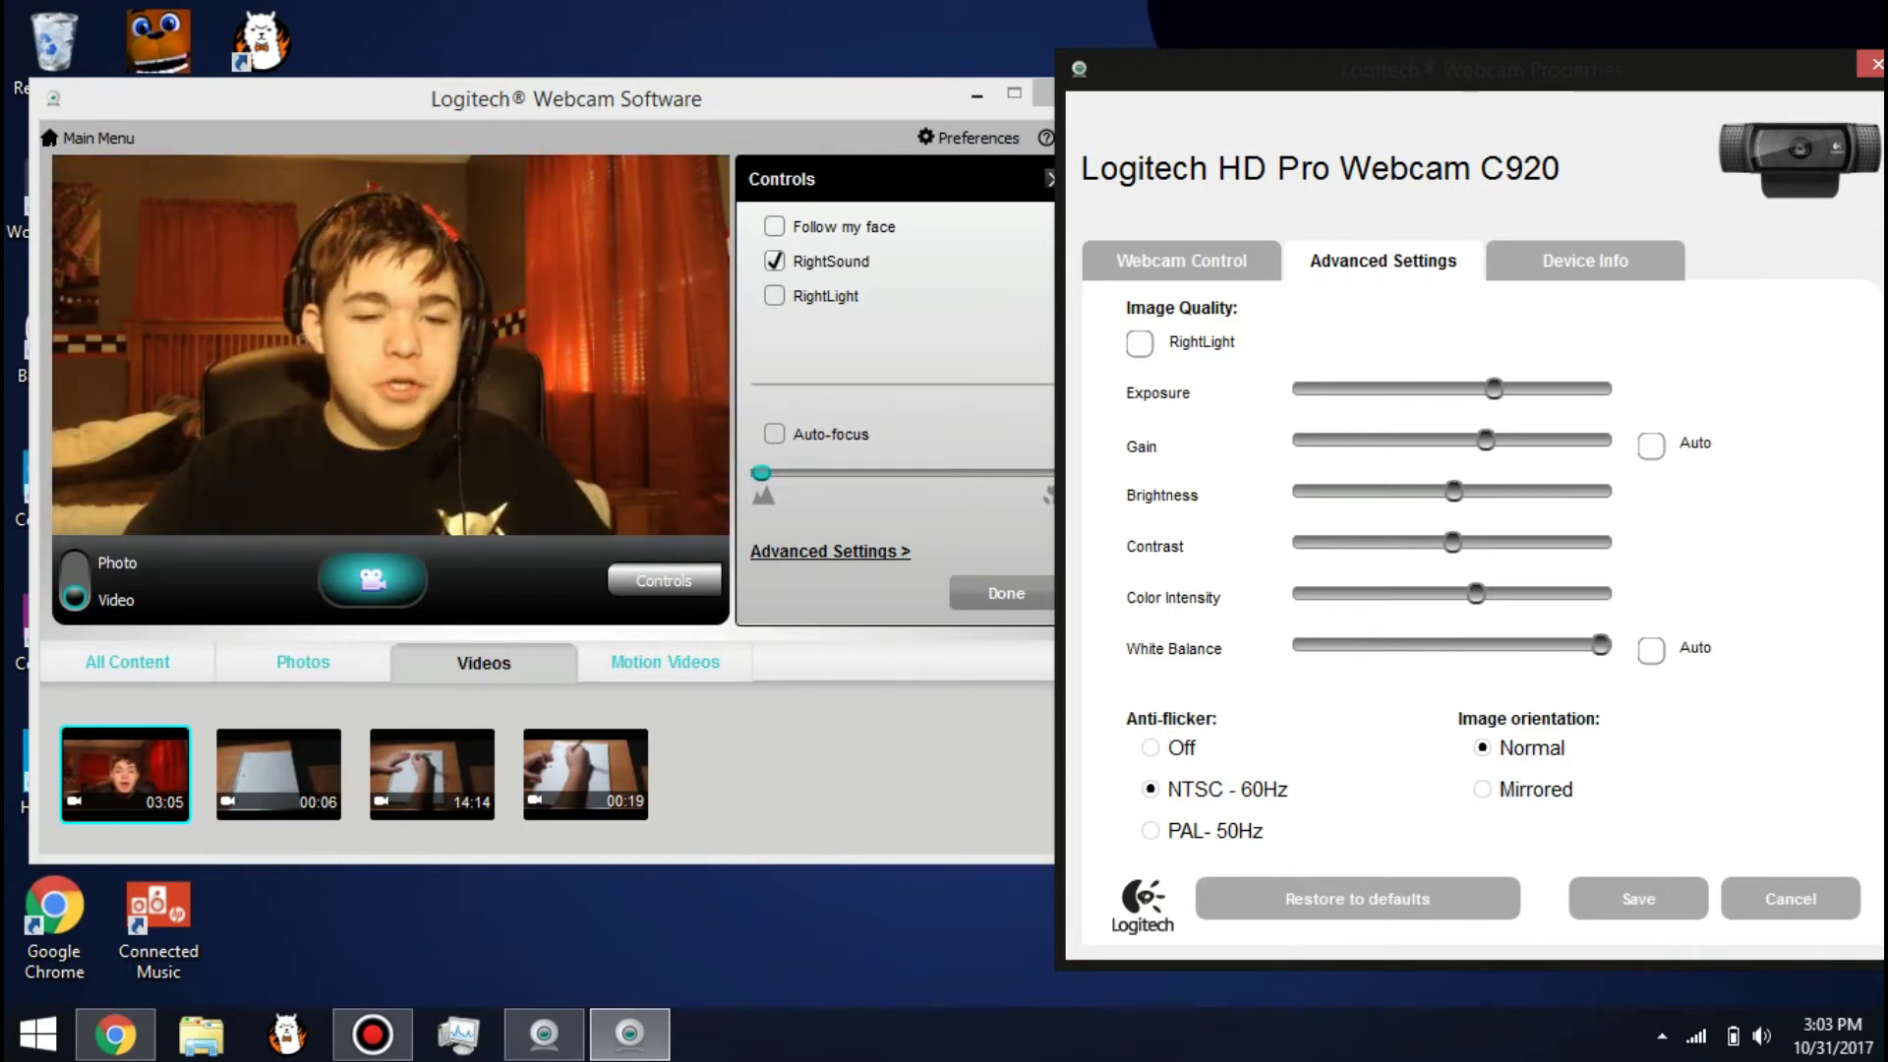
{"action": "key", "text": "Left"}
{"action": "key", "text": "Left"}
{"action": "key", "text": "Left"}
{"action": "key", "text": "Left"}
{"action": "key", "text": "Left"}
{"action": "key", "text": "Left"}
{"action": "key", "text": "Left"}
{"action": "key", "text": "Left"}
{"action": "key", "text": "Left"}
{"action": "key", "text": "Left"}
{"action": "key", "text": "Left"}
{"action": "key", "text": "Left"}
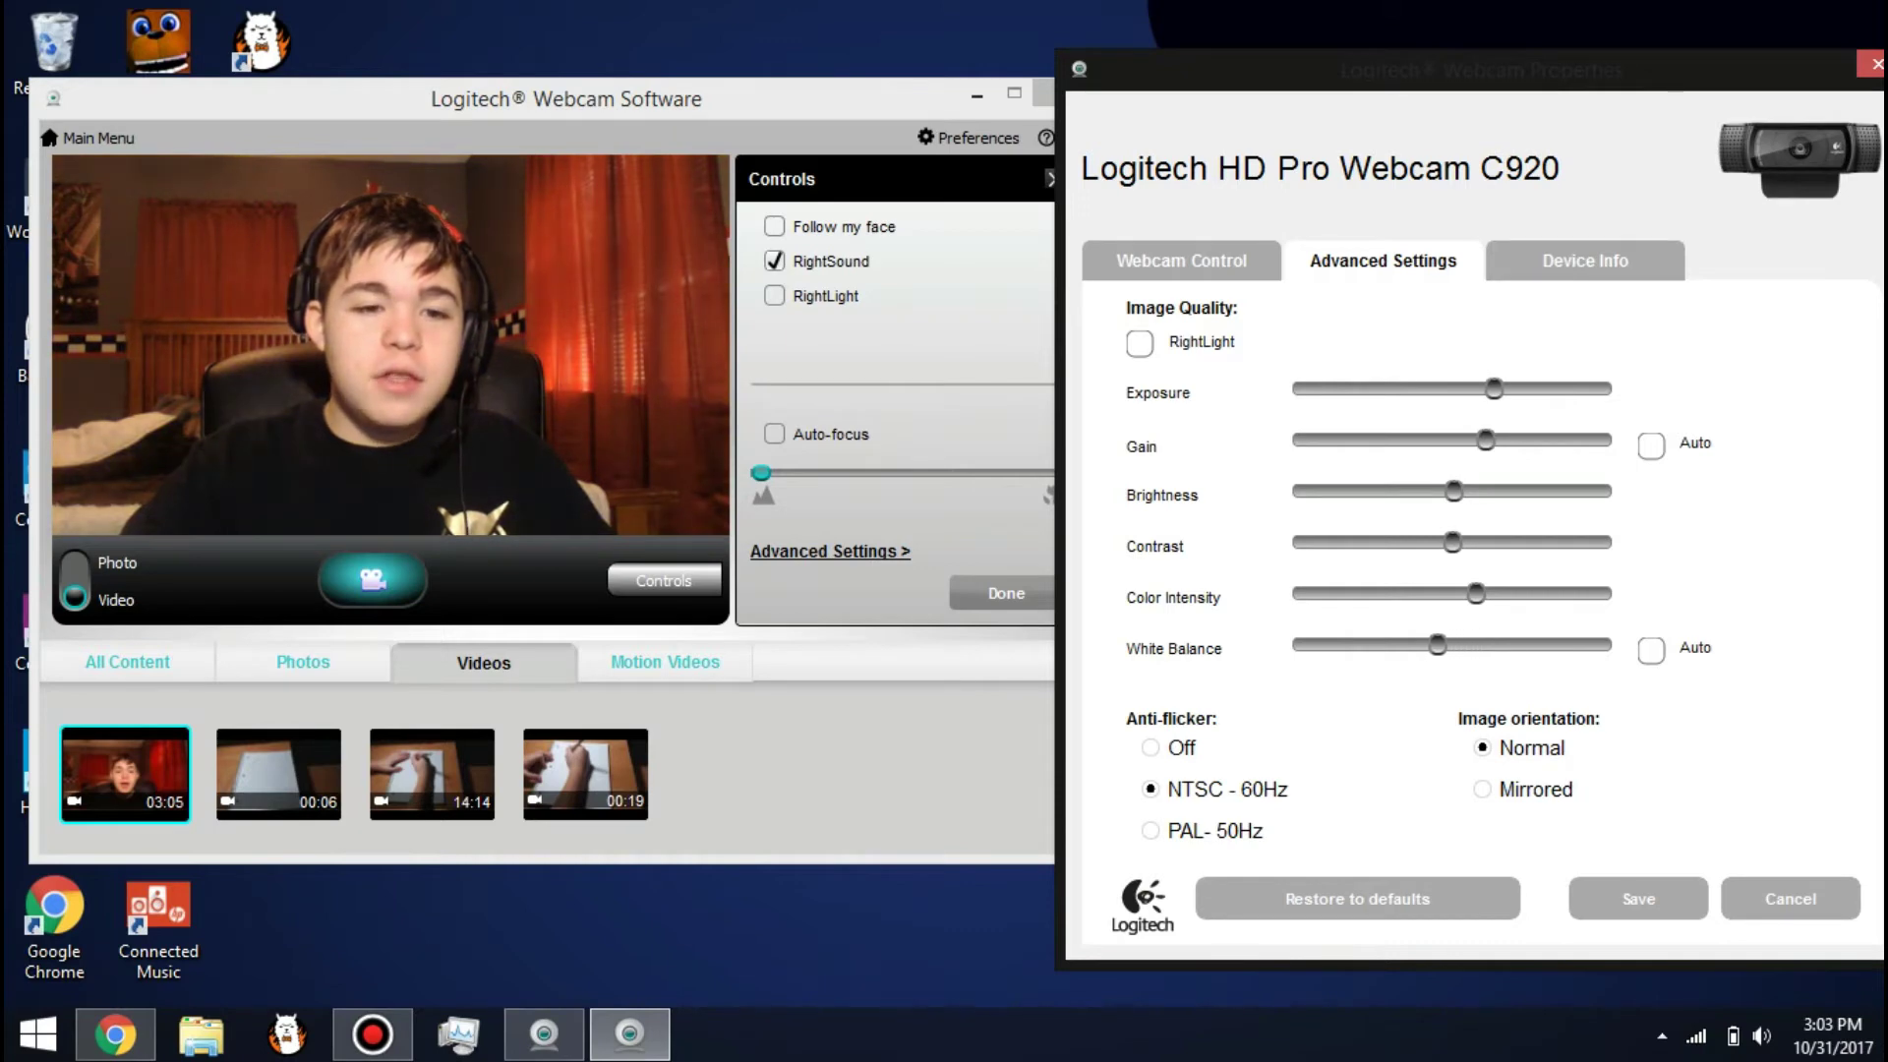
{"action": "key", "text": "Left"}
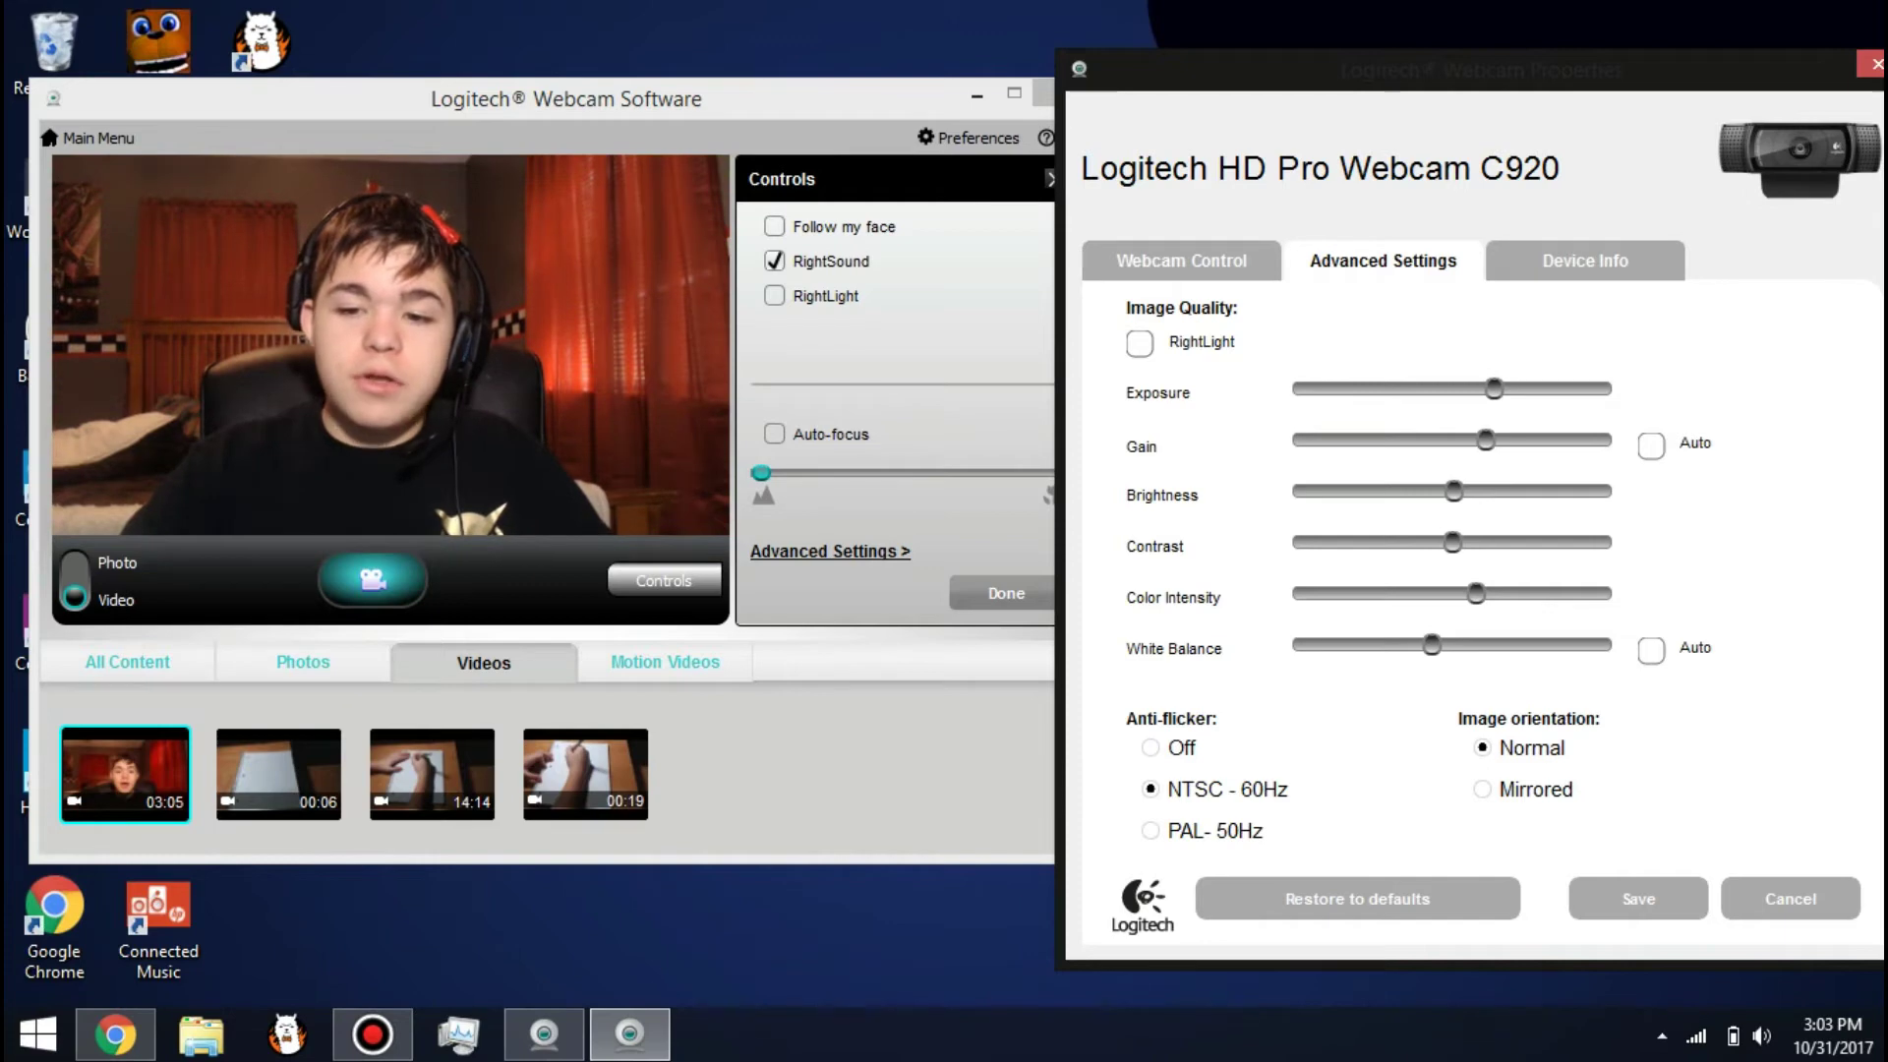
- Fine-tune the color intensity to slightly above the middle of its range
{"action": "mouse_move", "coordinate": [1476, 594]}
{"action": "left_mouse_down"}
{"action": "mouse_move", "coordinate": [1408, 594]}
{"action": "mouse_move", "coordinate": [1601, 594]}
{"action": "mouse_move", "coordinate": [1303, 594]}
{"action": "mouse_move", "coordinate": [1466, 593]}
{"action": "left_mouse_up"}
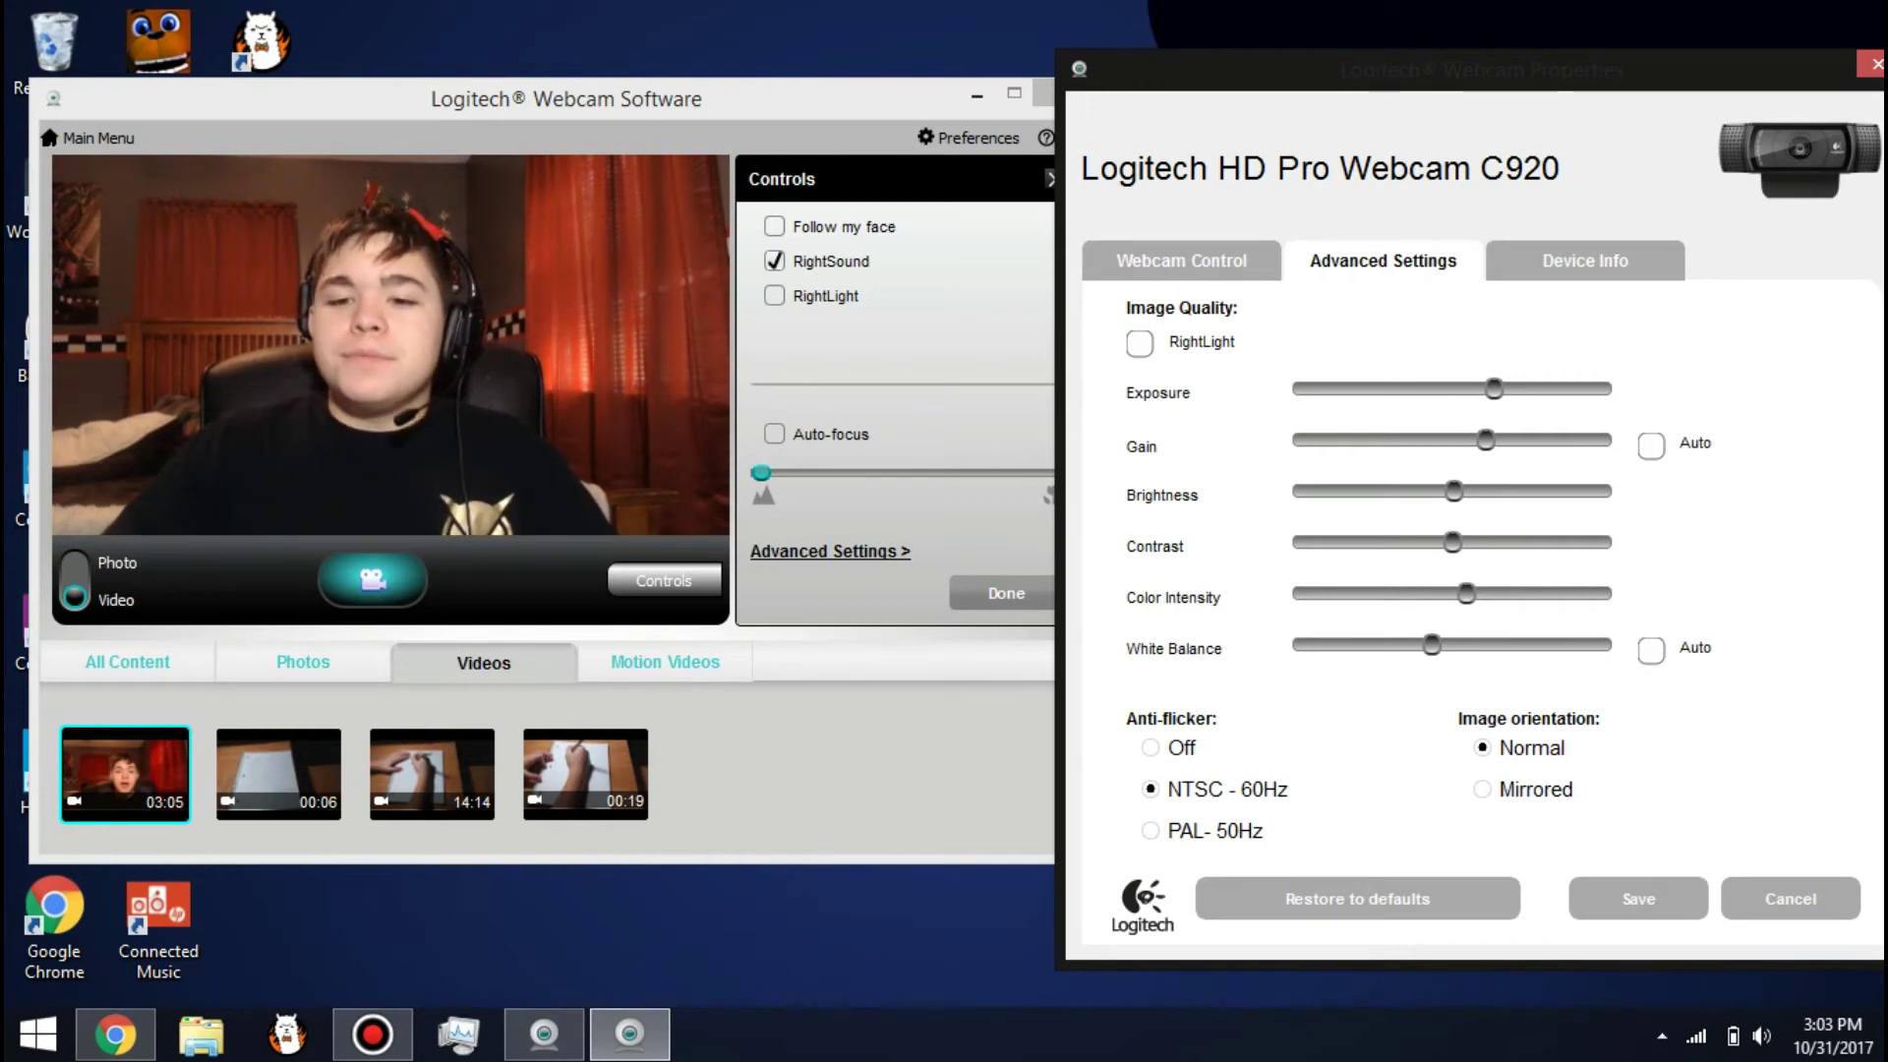
{"action": "mouse_move", "coordinate": [1466, 593]}
{"action": "left_mouse_down"}
{"action": "mouse_move", "coordinate": [1400, 593]}
{"action": "mouse_move", "coordinate": [1499, 593]}
{"action": "mouse_move", "coordinate": [1433, 593]}
{"action": "mouse_move", "coordinate": [1470, 593]}
{"action": "left_mouse_up"}
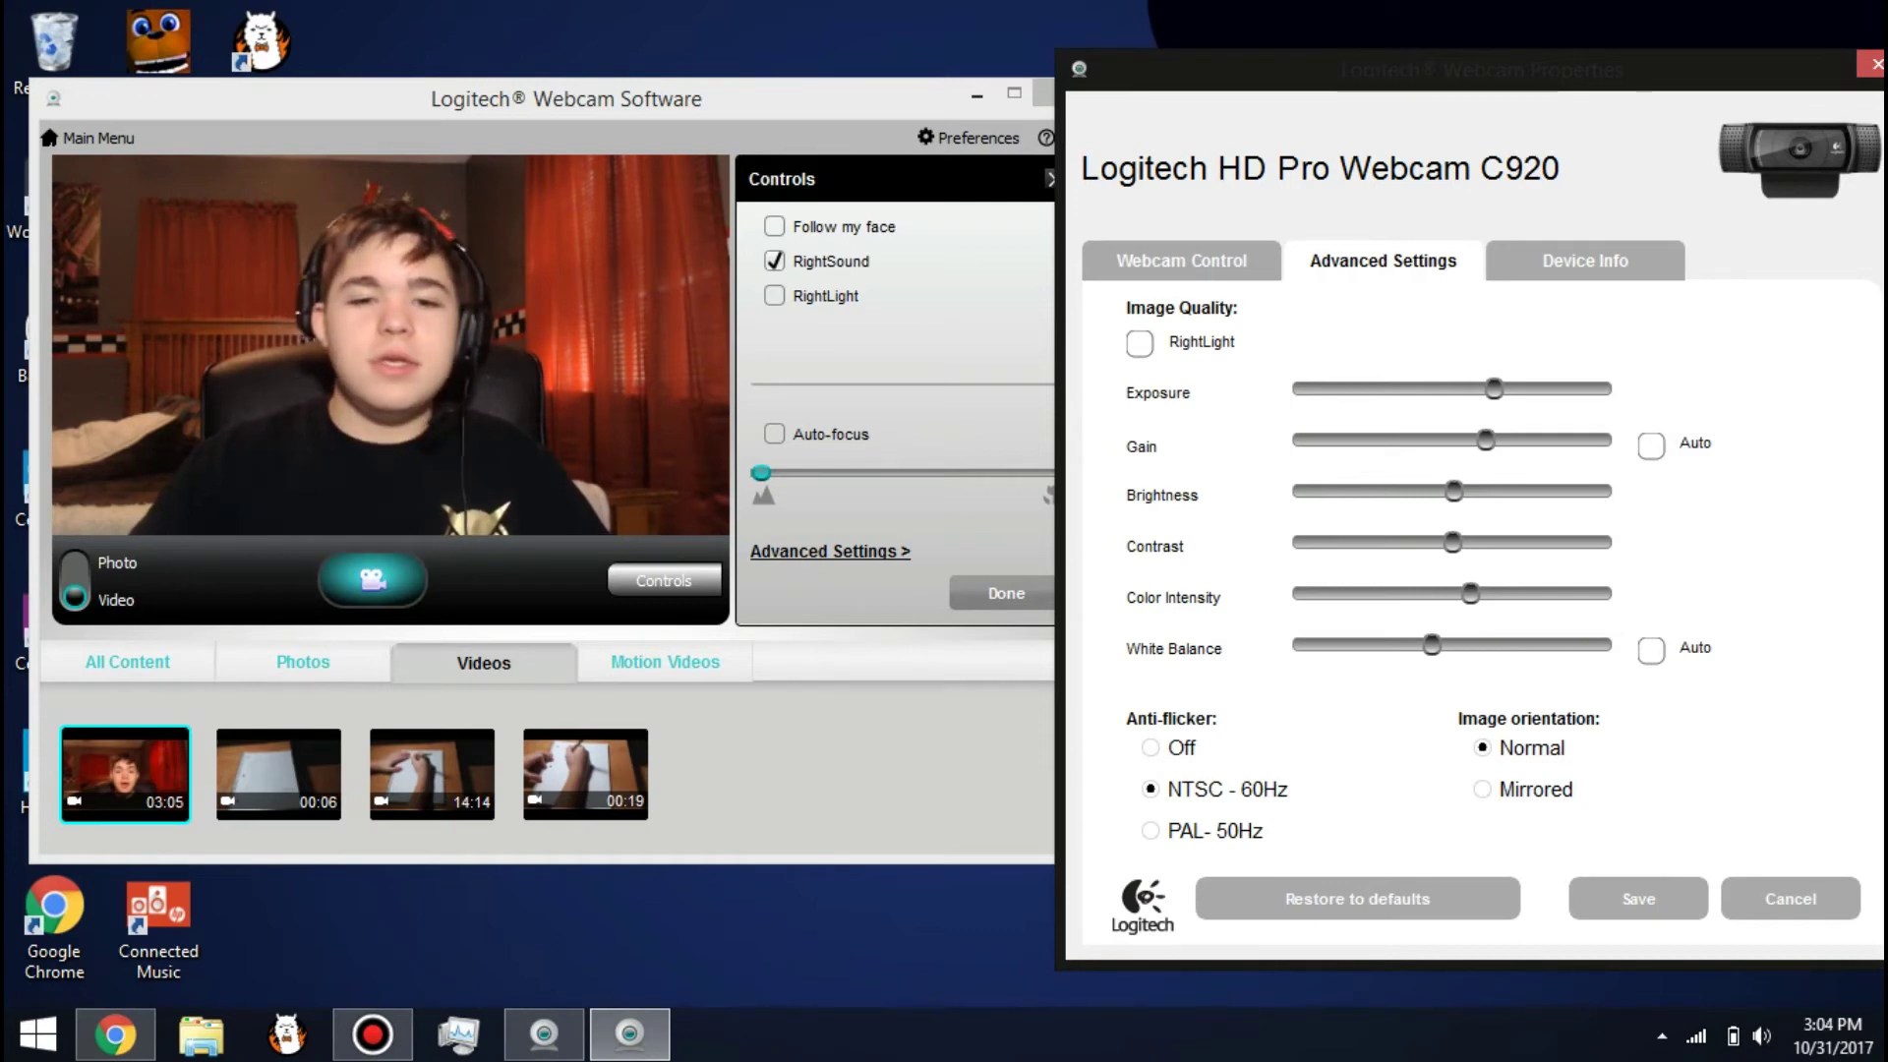
- Compare the contrast at its minimum and maximum and set it to about the middle of its range
{"action": "left_click_drag", "start_coordinate": [1452, 543], "coordinate": [1303, 543]}
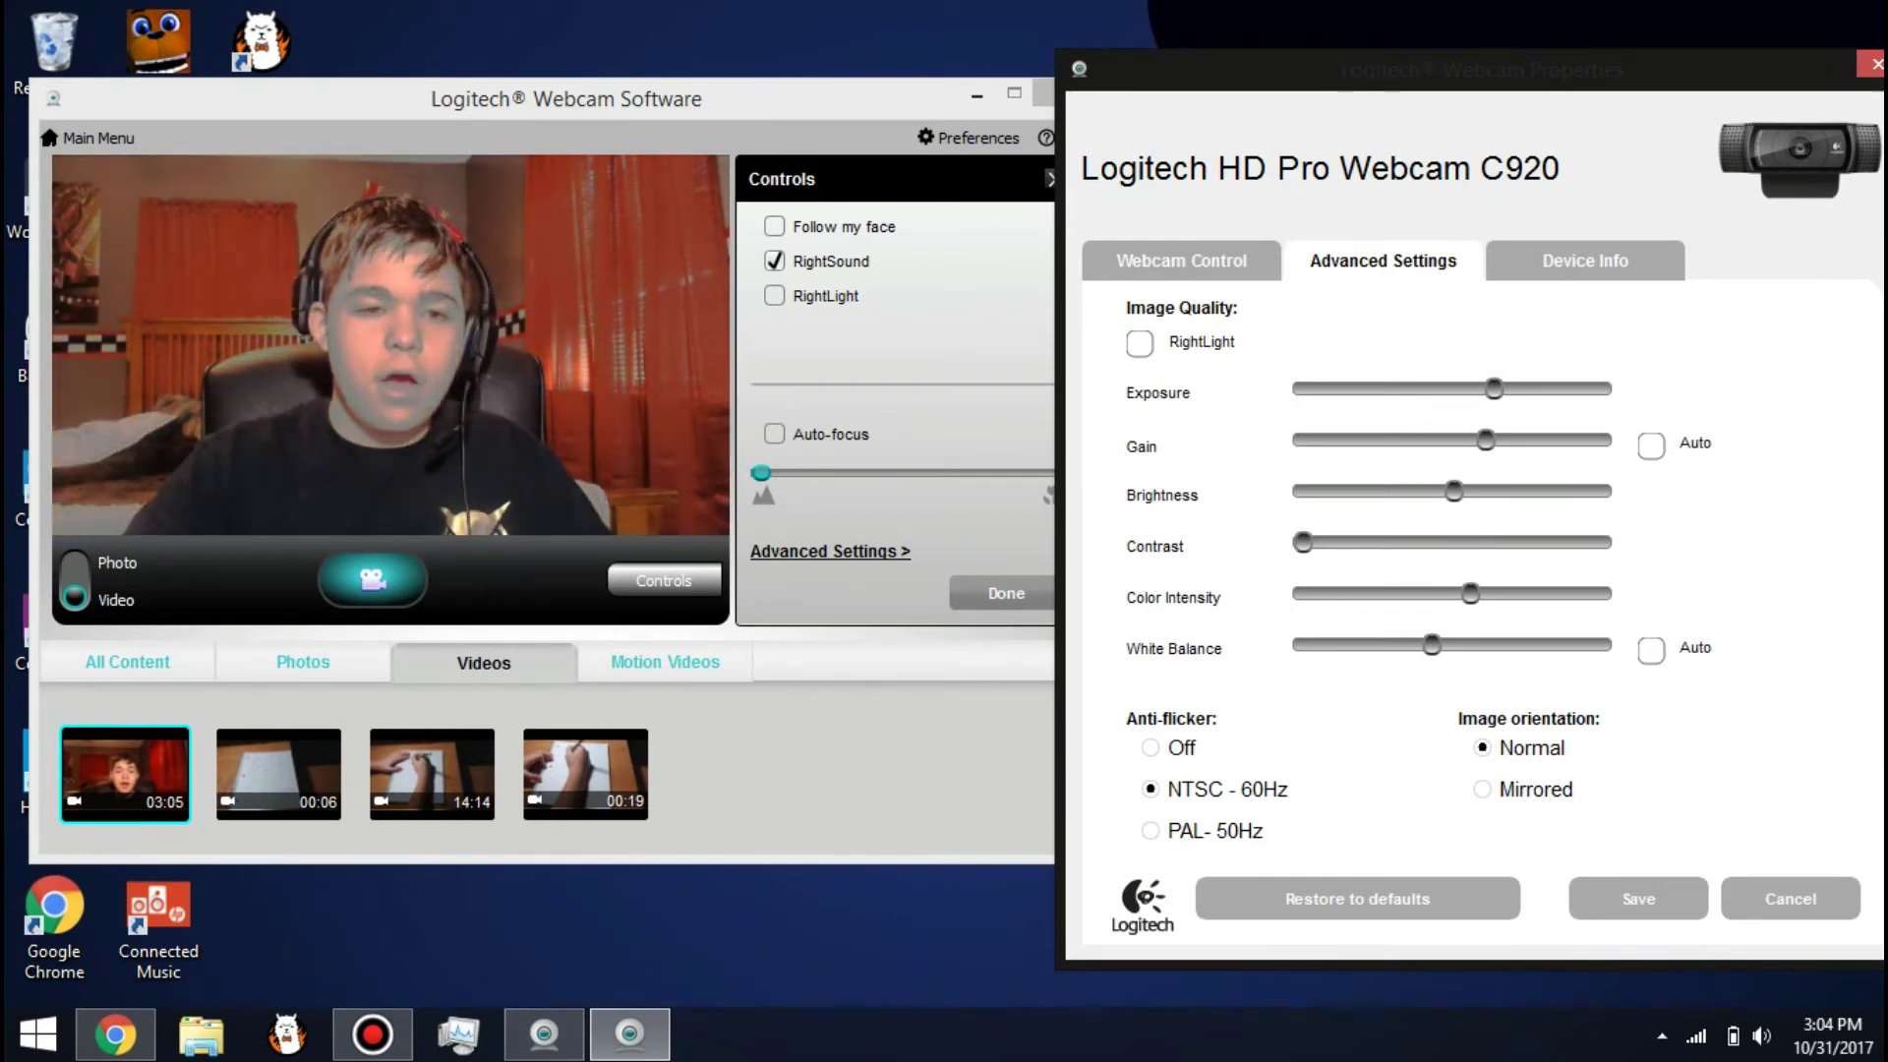
{"action": "key", "text": "End"}
{"action": "key", "text": "Home"}
{"action": "key", "text": "End"}
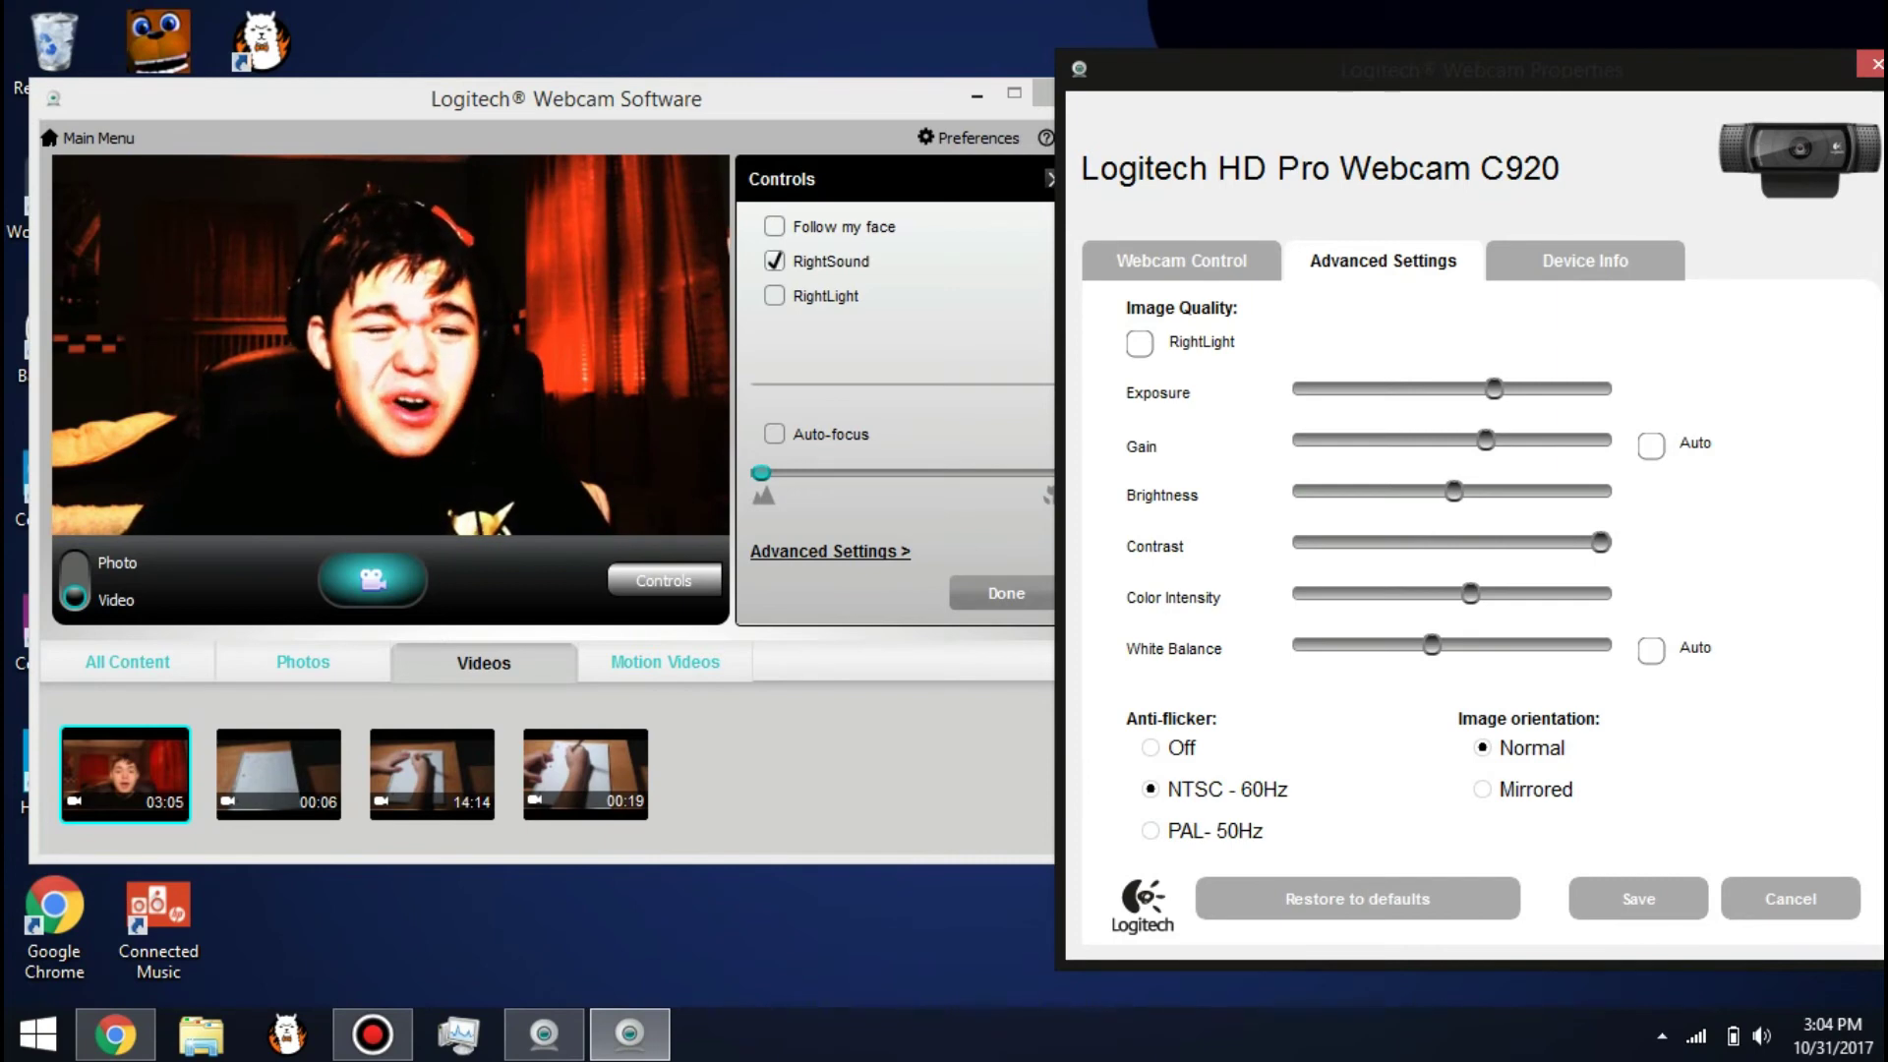
{"action": "left_click_drag", "start_coordinate": [1601, 542], "coordinate": [1407, 542]}
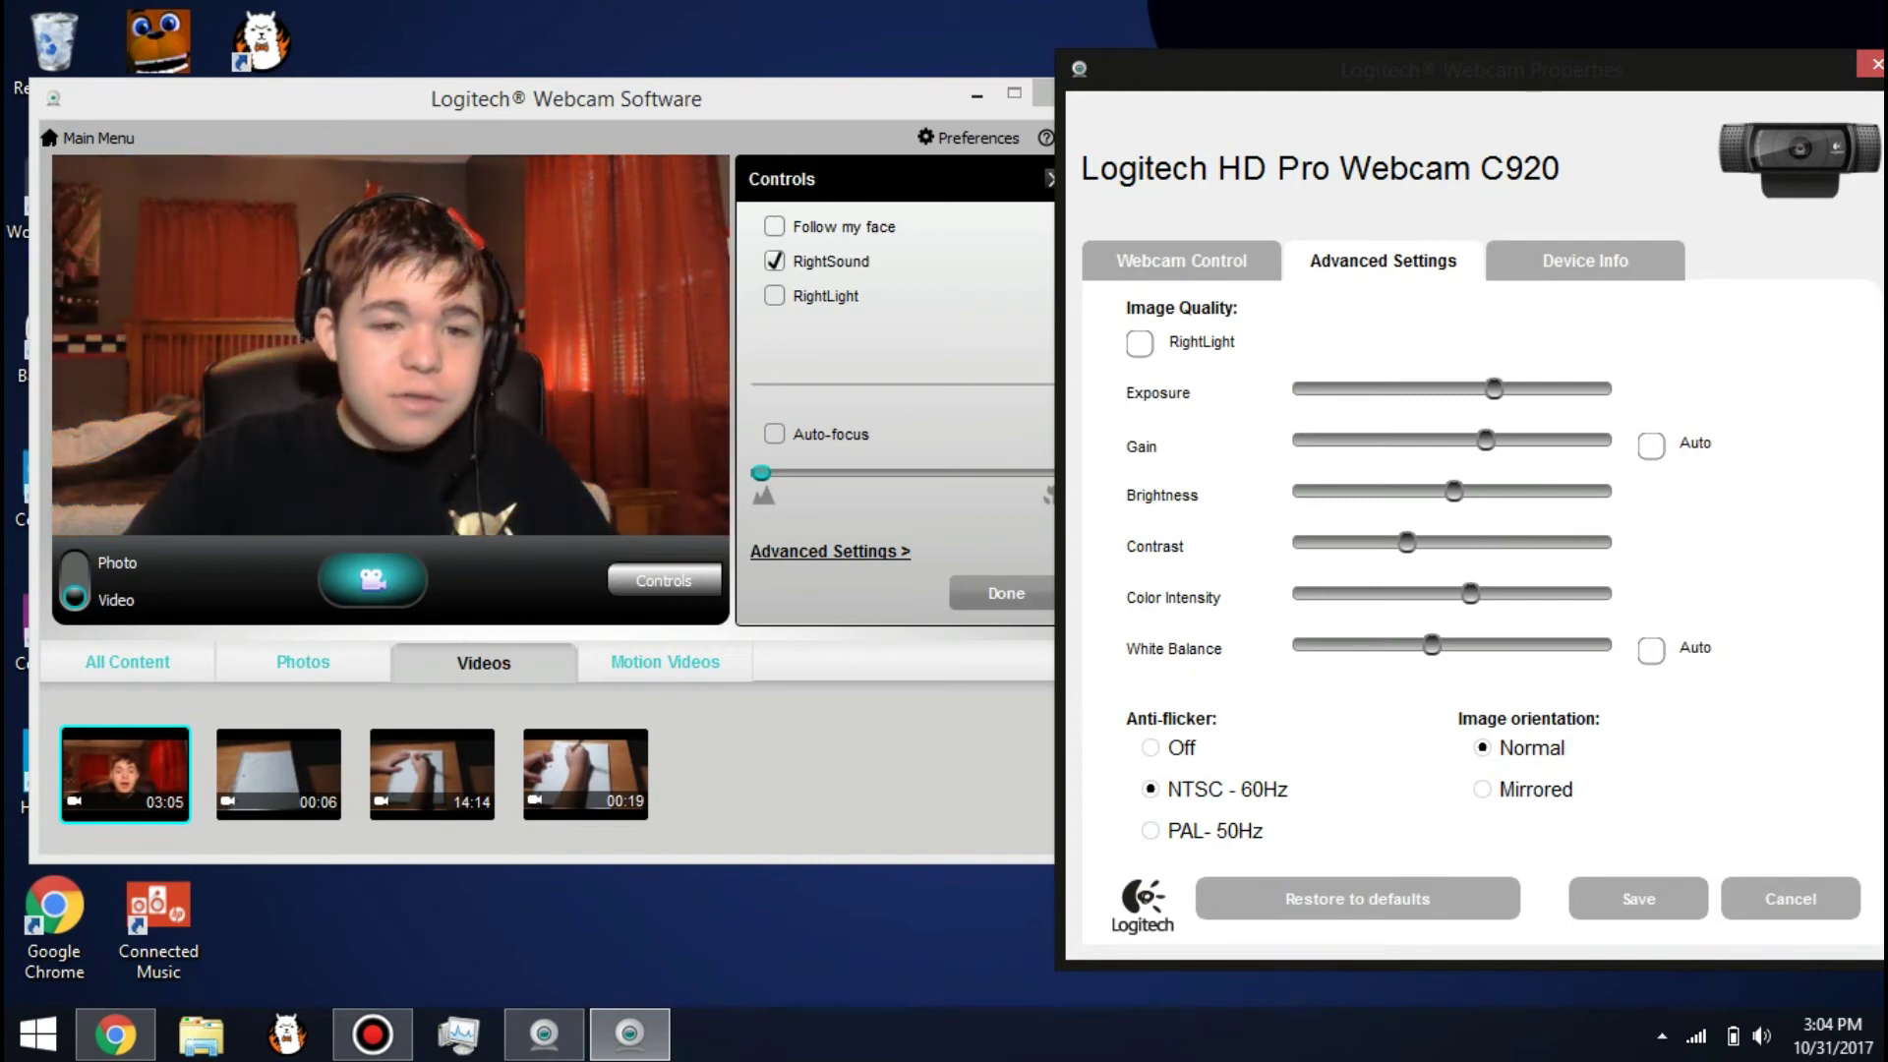
{"action": "key", "text": "Right"}
{"action": "key", "text": "Right"}
{"action": "key", "text": "Right"}
{"action": "key", "text": "Right"}
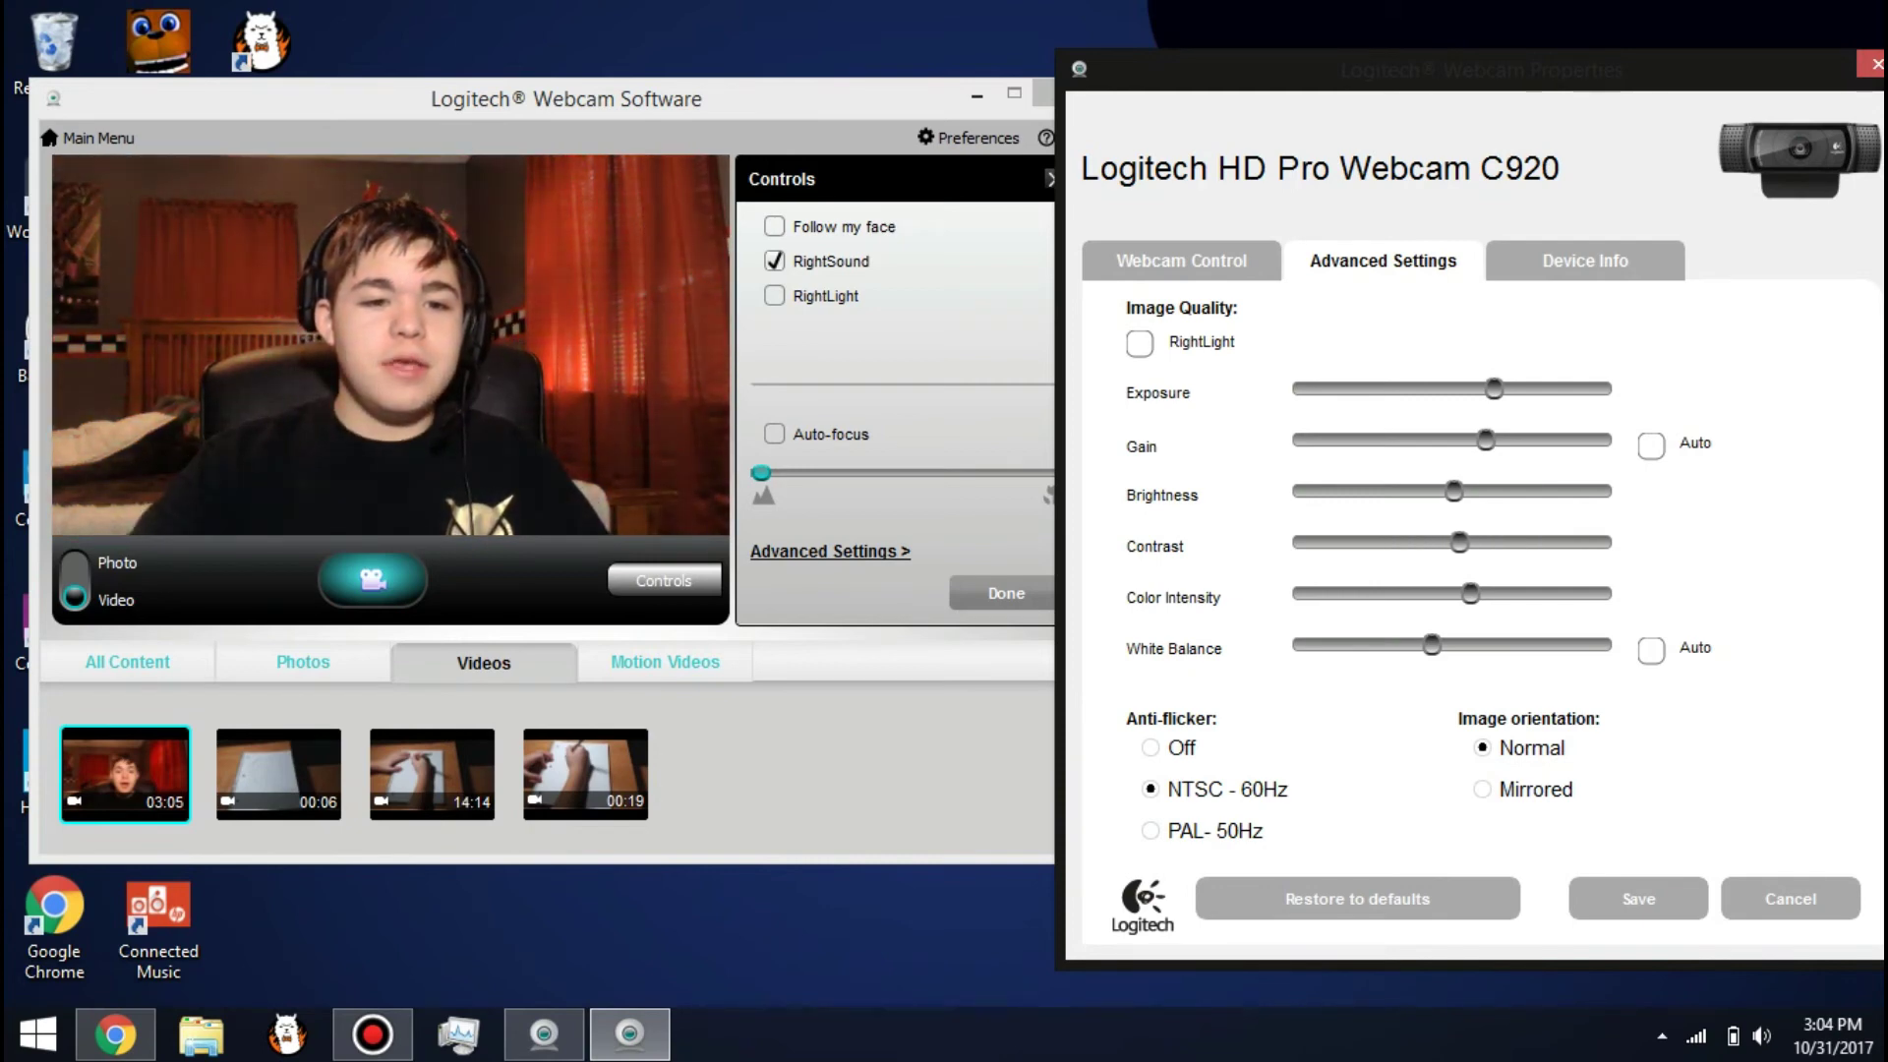
{"action": "mouse_move", "coordinate": [1472, 542]}
{"action": "left_mouse_down"}
{"action": "mouse_move", "coordinate": [1490, 542]}
{"action": "mouse_move", "coordinate": [1452, 542]}
{"action": "left_mouse_up"}
{"action": "key", "text": "Left"}
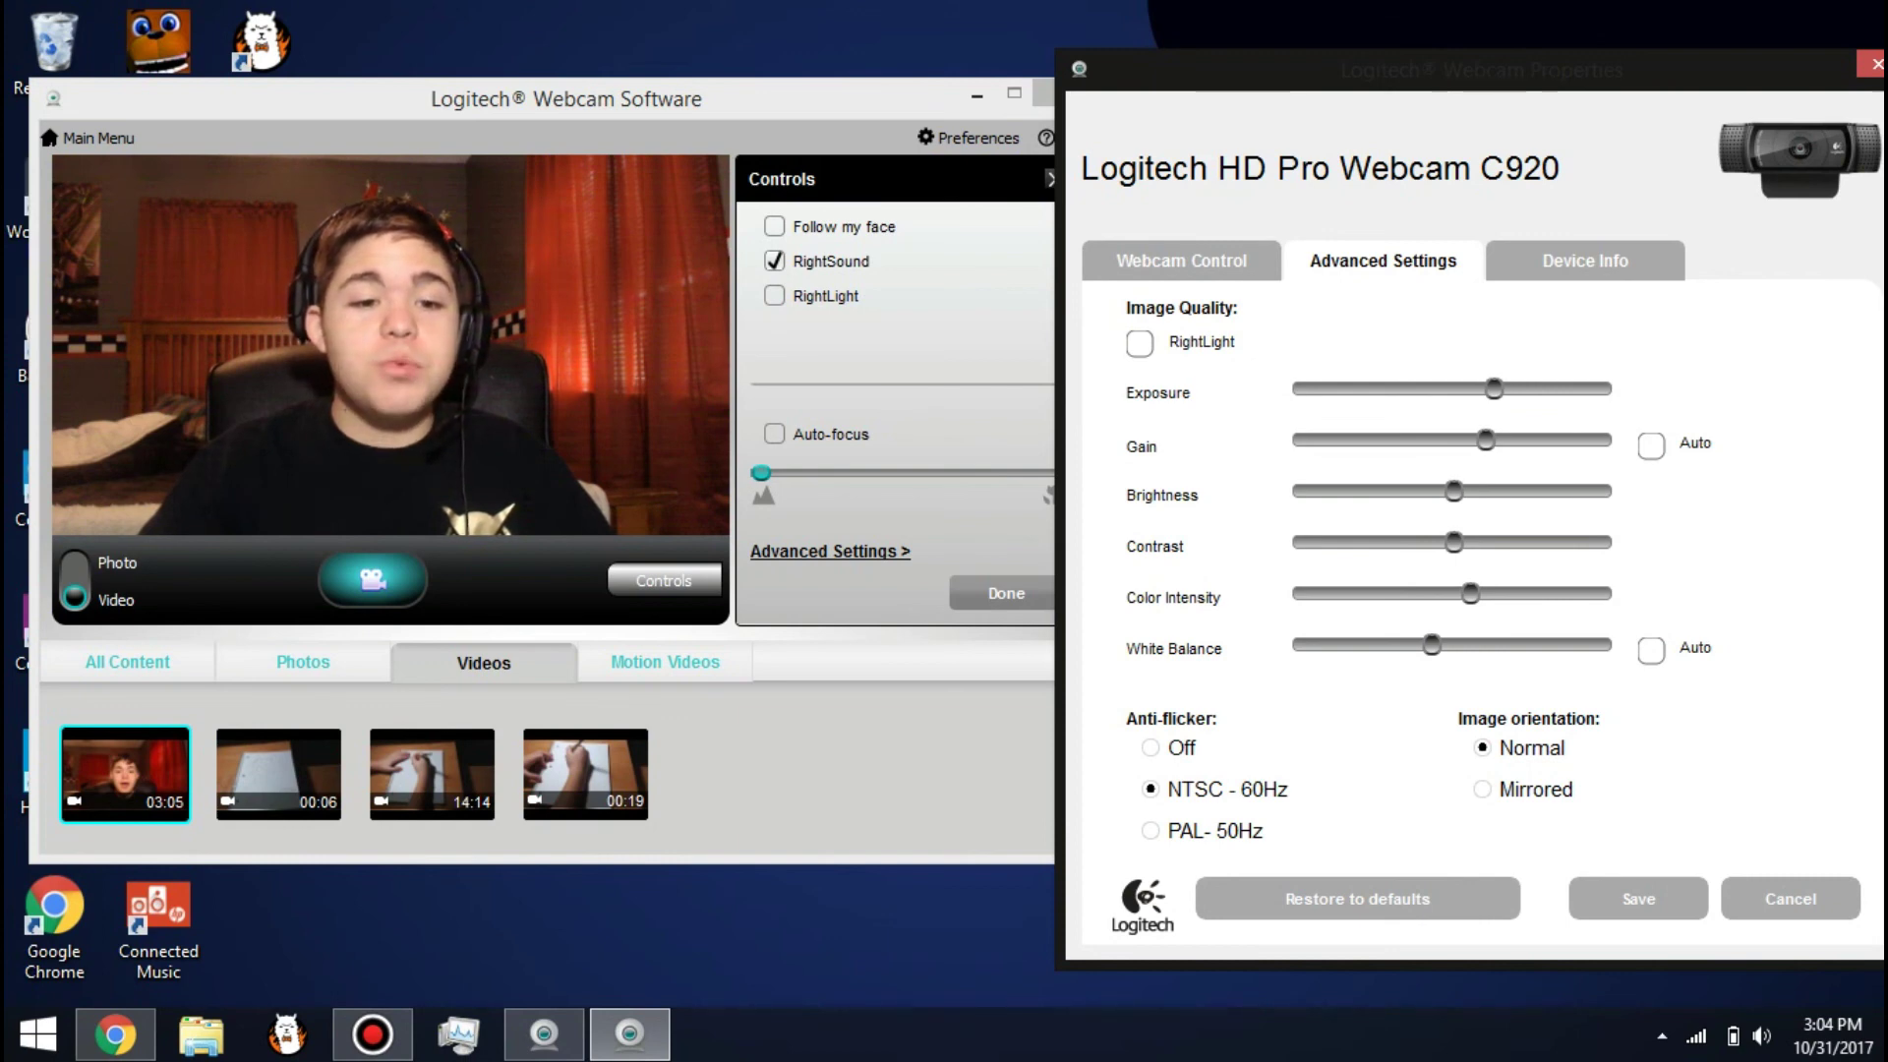
{"action": "left_click", "coordinate": [372, 1033]}
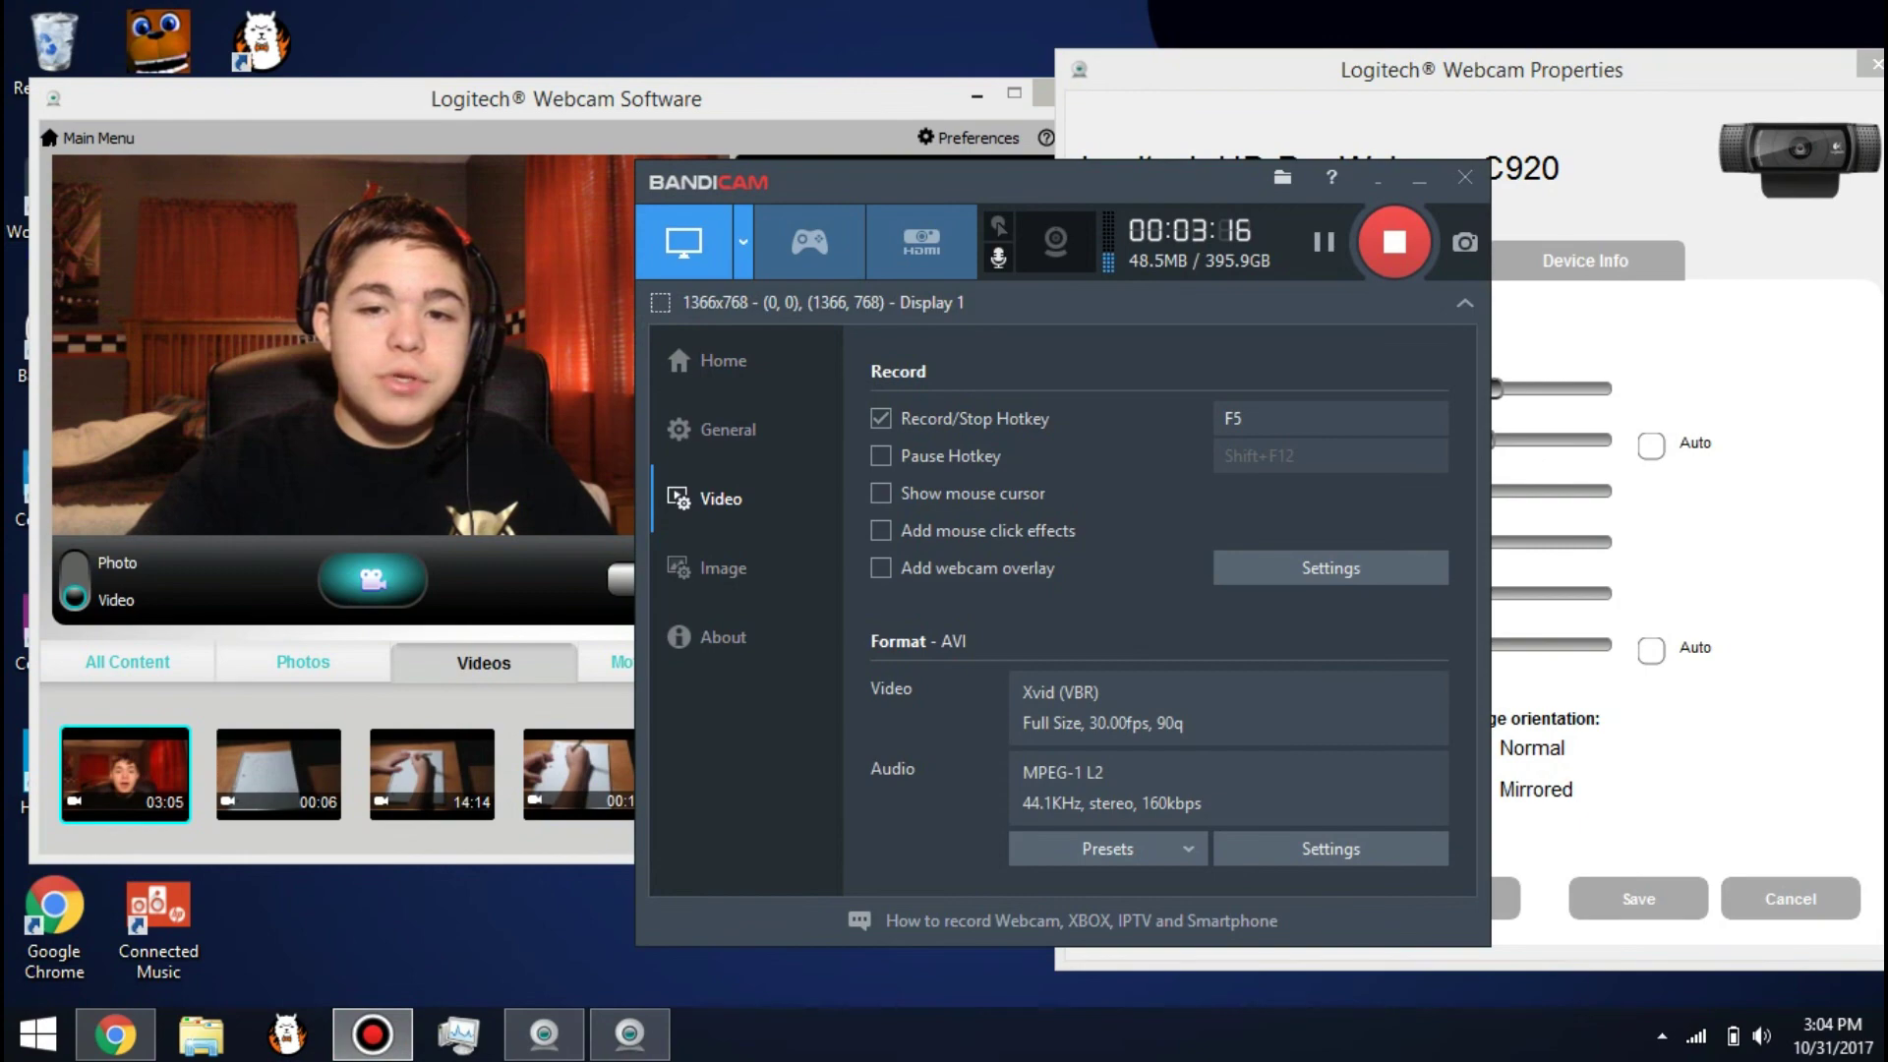
{"action": "left_click", "coordinate": [1419, 178]}
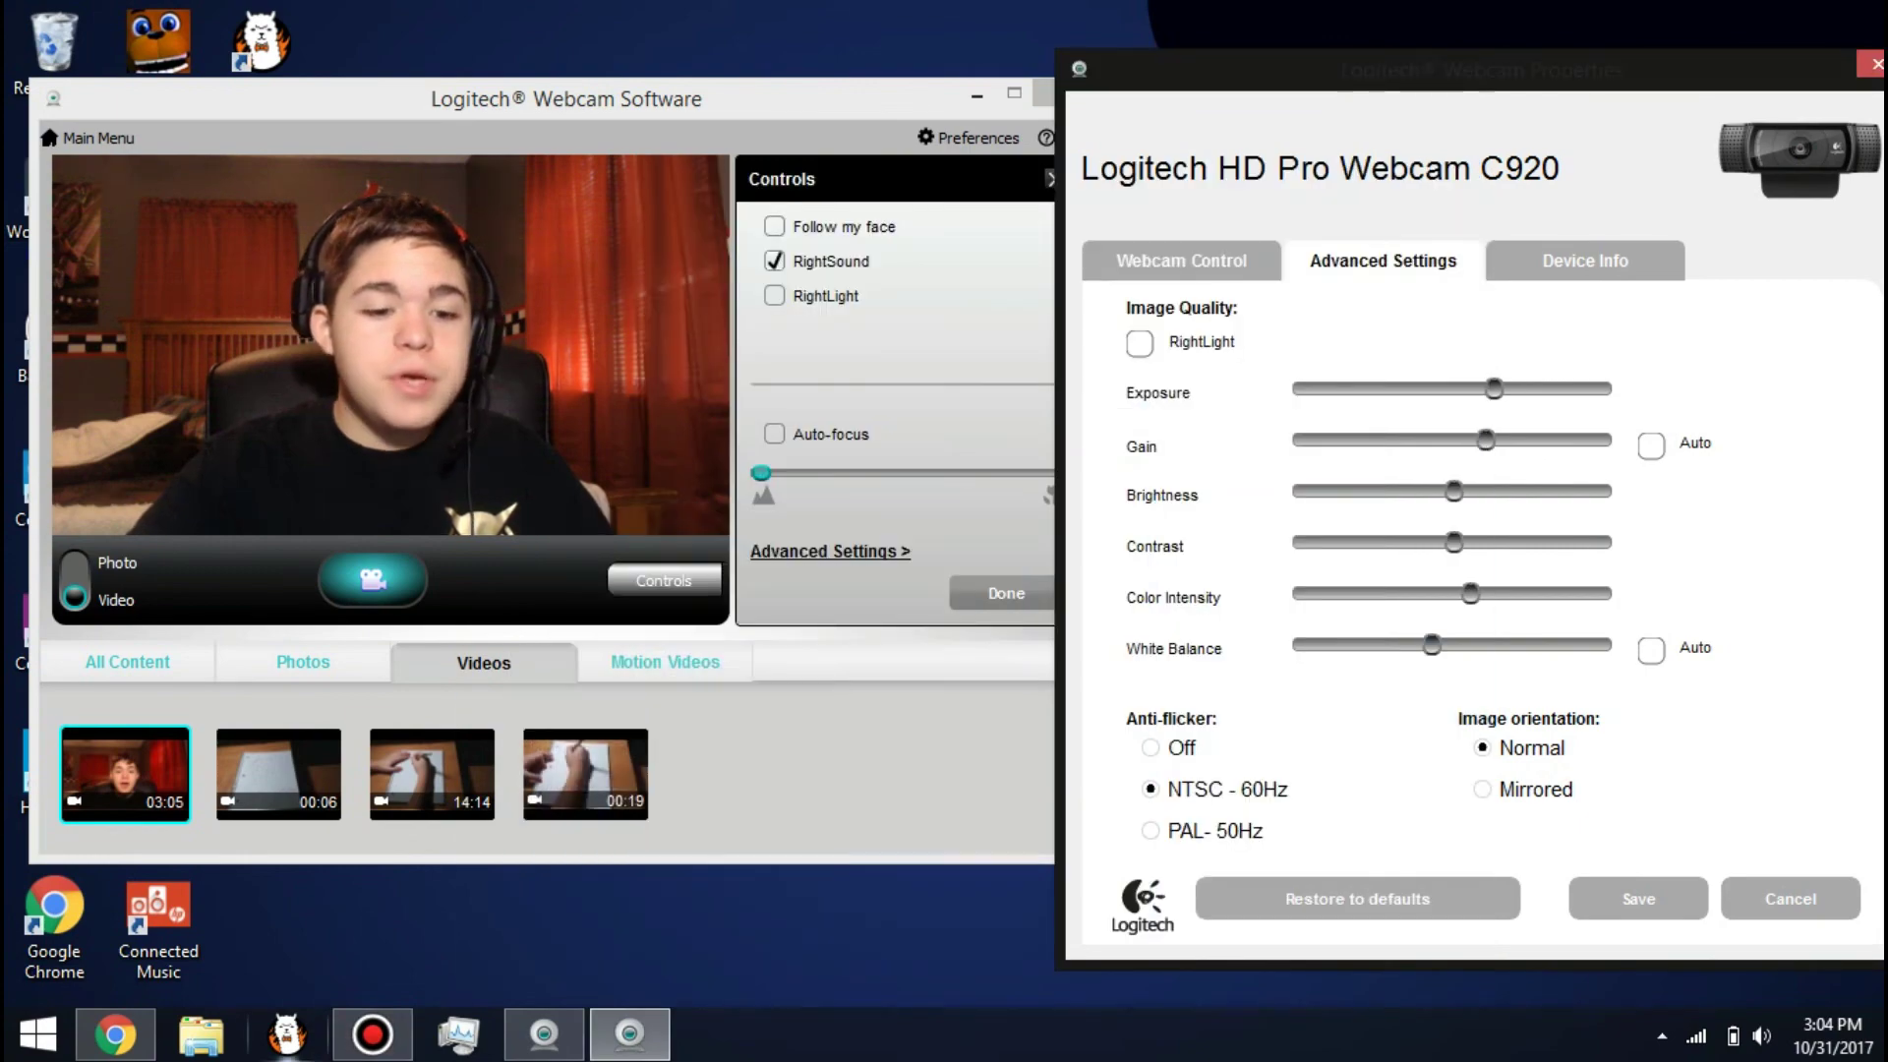
{"action": "mouse_move", "coordinate": [371, 1033]}
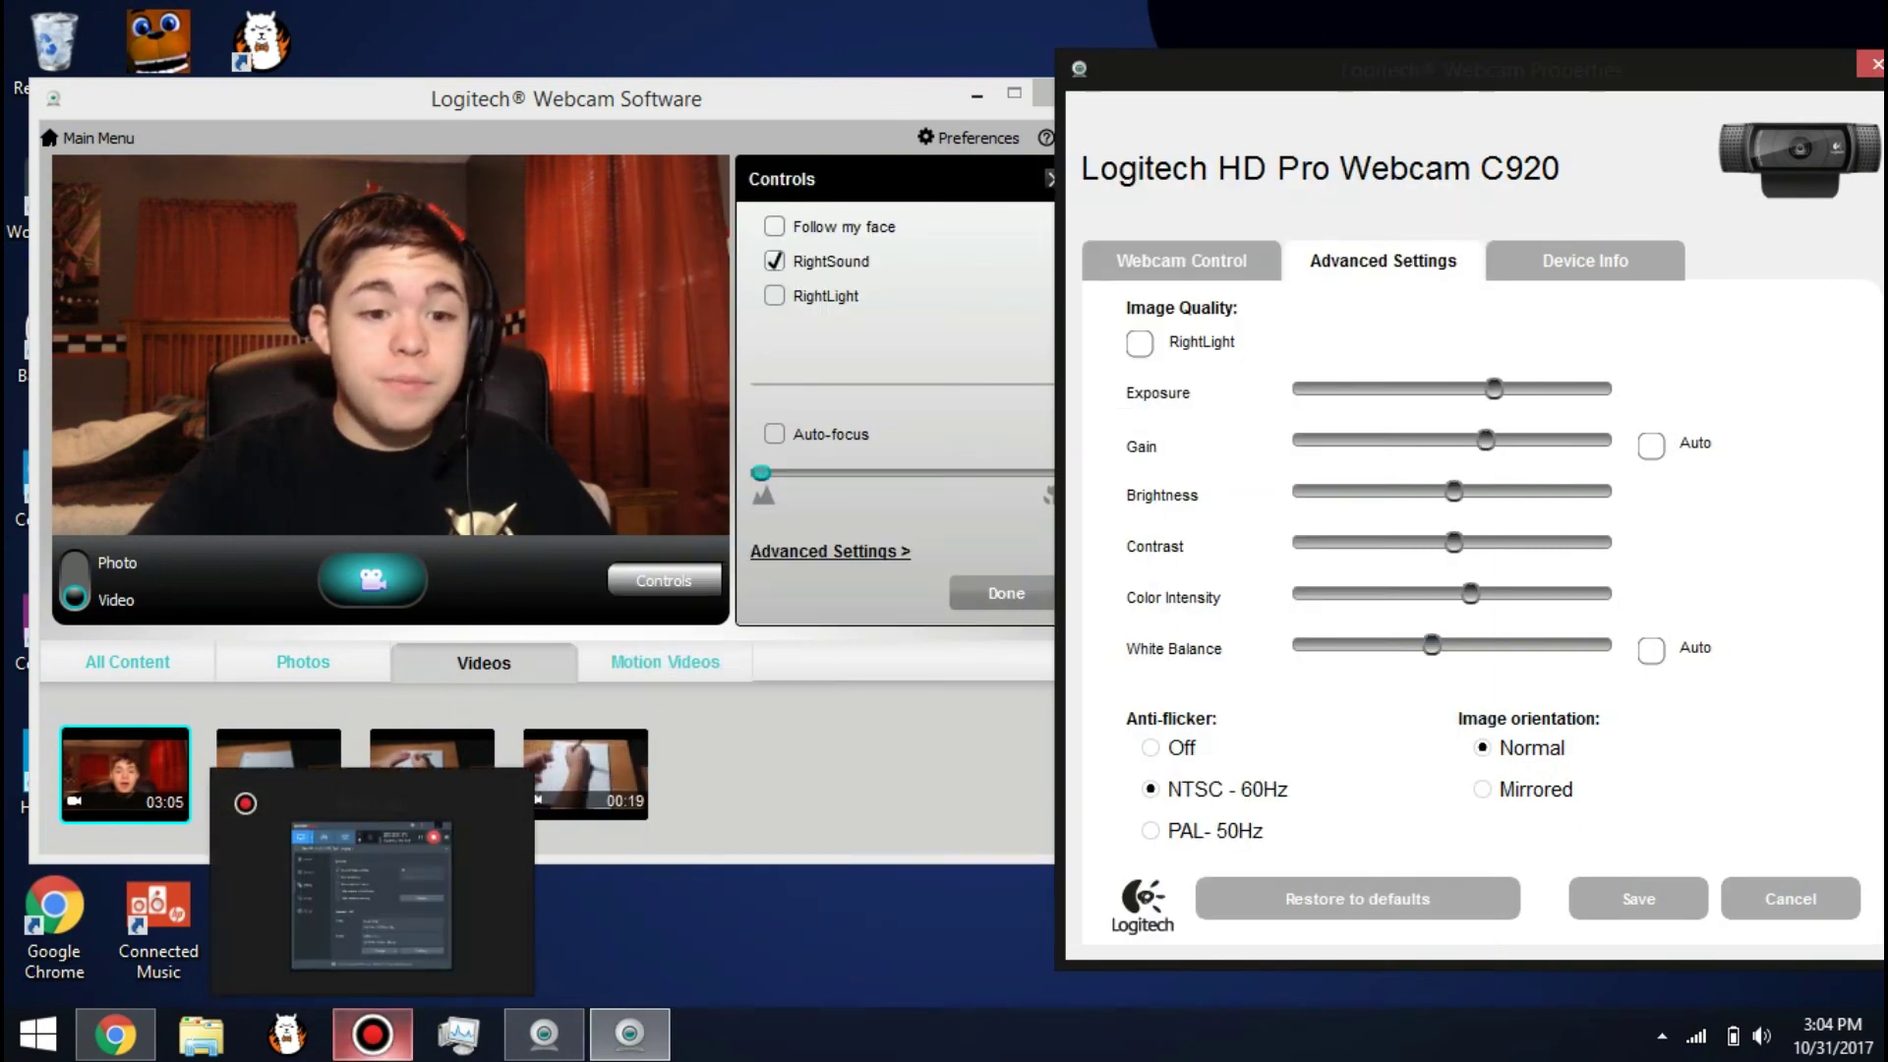
{"action": "left_click", "coordinate": [372, 893]}
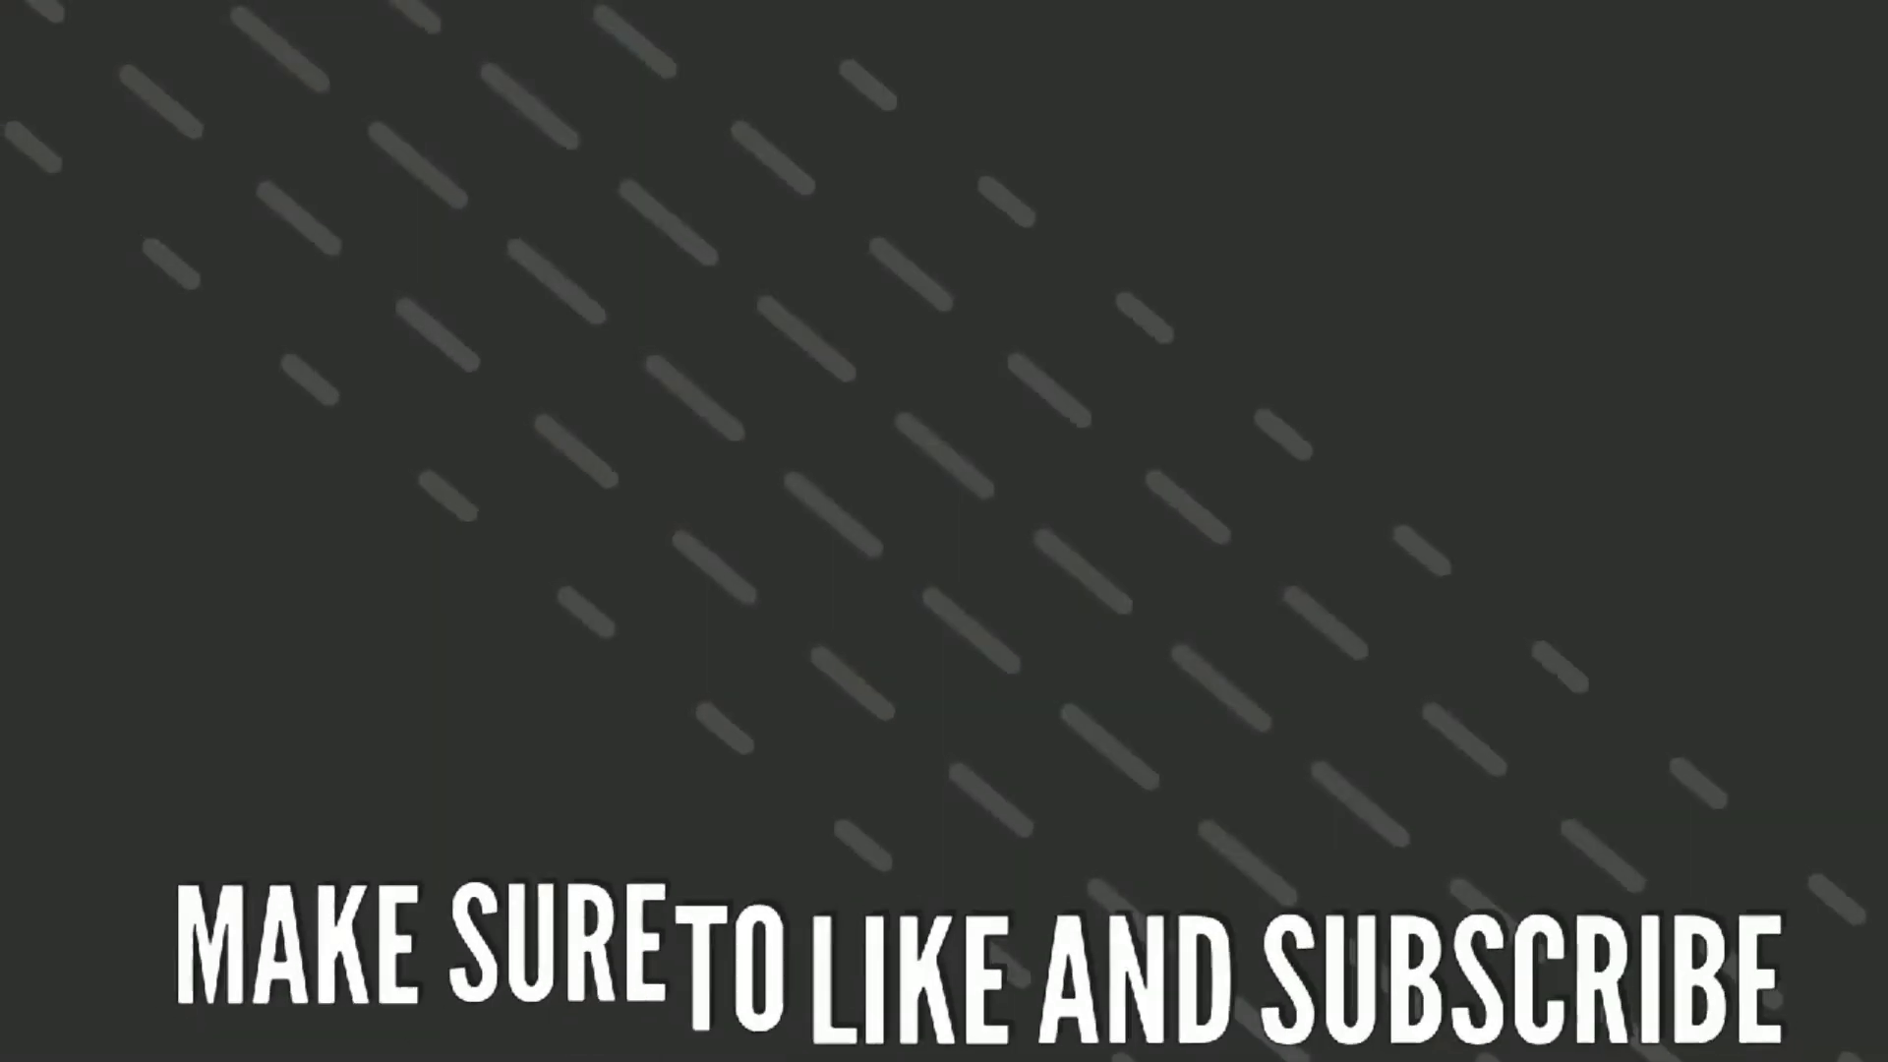